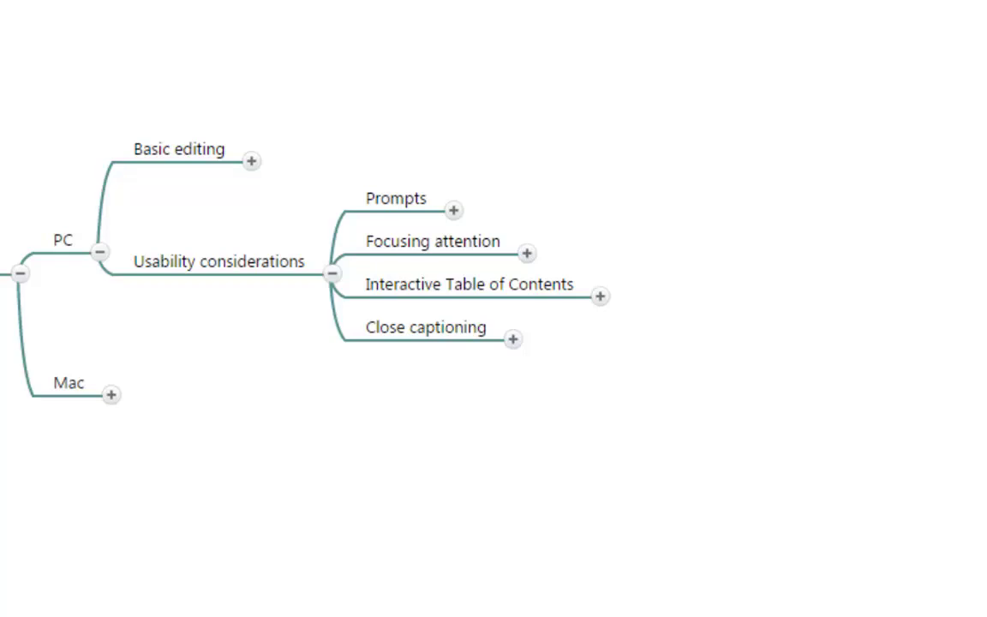
- Expand the Interactive Table of Contents branch, and show the Digital Media Primer example video in full screen
{"action": "left_click", "coordinate": [601, 296]}
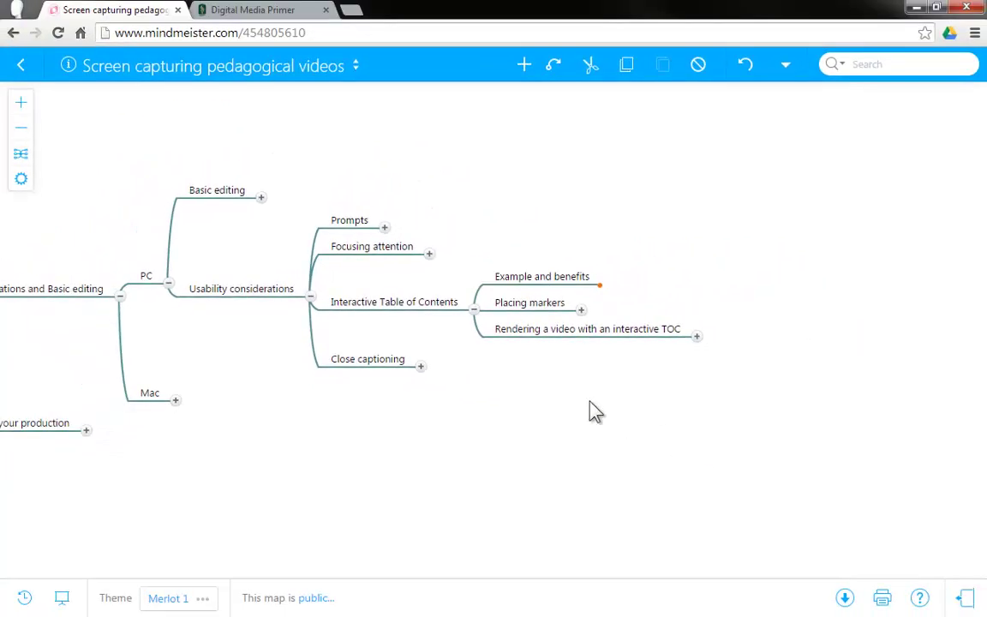
{"action": "left_click", "coordinate": [266, 12]}
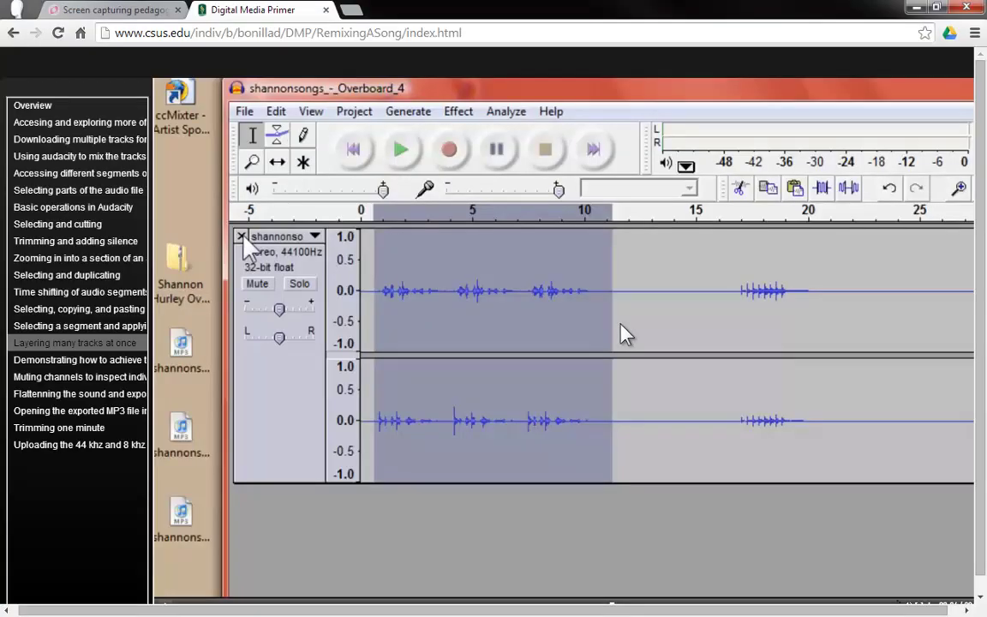
{"action": "left_click_drag", "start_coordinate": [981, 188], "coordinate": [984, 264]}
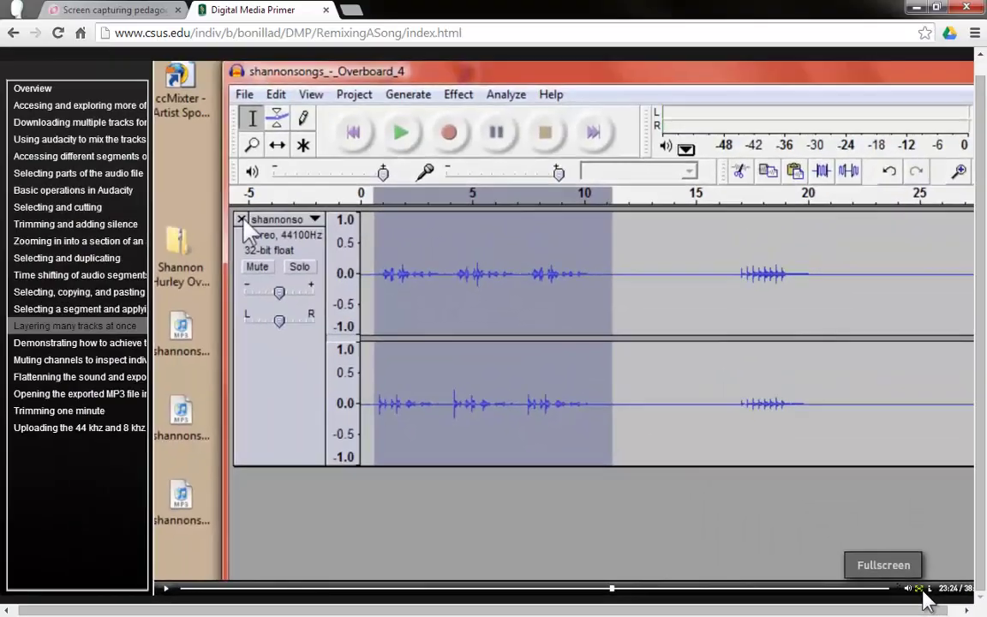
{"action": "left_click", "coordinate": [825, 549]}
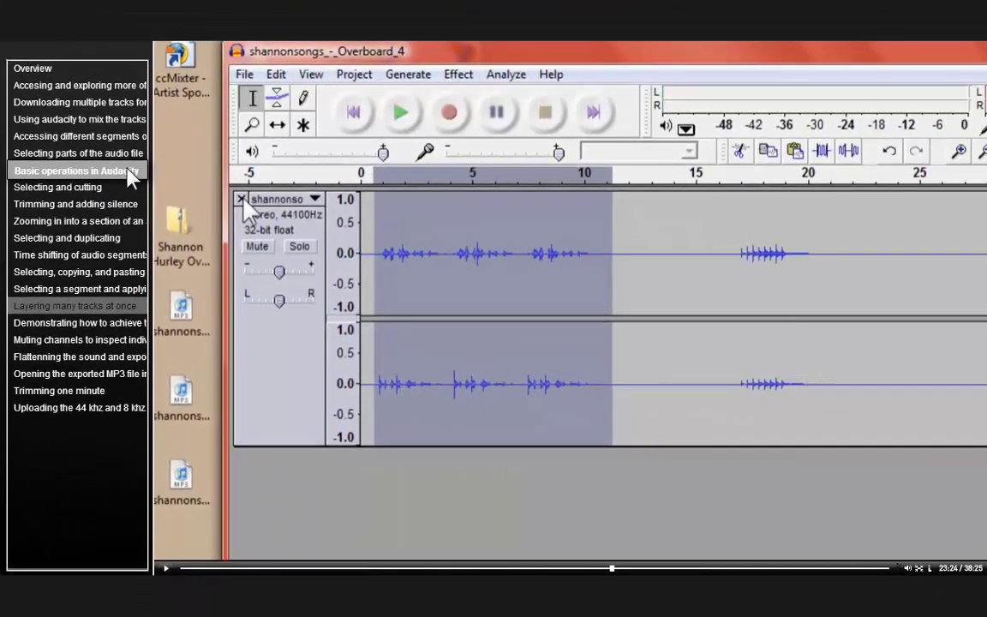
- Jump to the video's Basic operations in Audacity, Selecting a segment, and Trimming and adding silence sections, pausing playback at the last one
{"action": "left_click", "coordinate": [129, 174]}
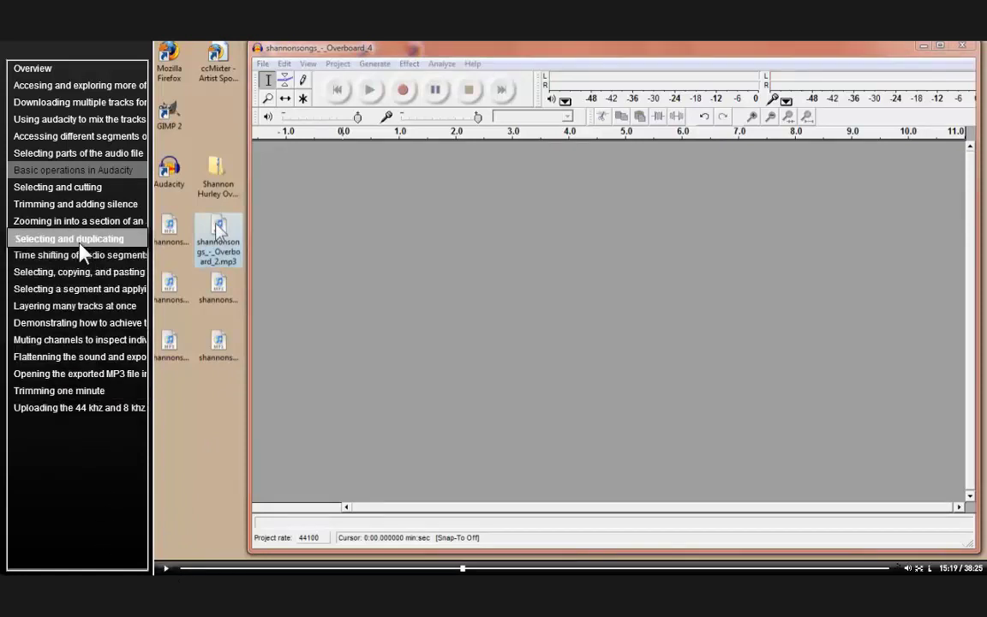
{"action": "left_click", "coordinate": [55, 291]}
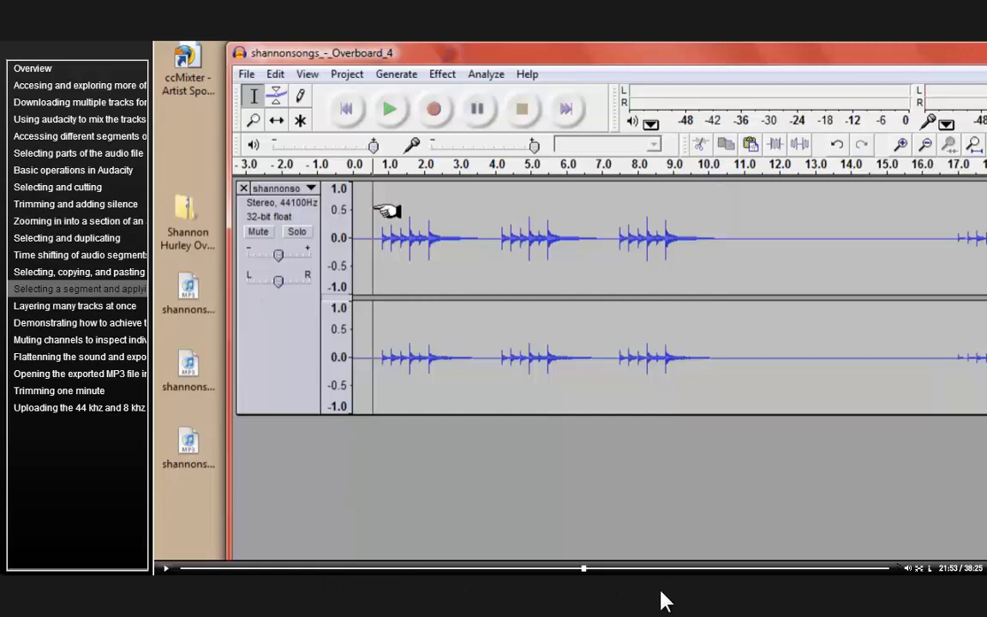
{"action": "left_click", "coordinate": [128, 208]}
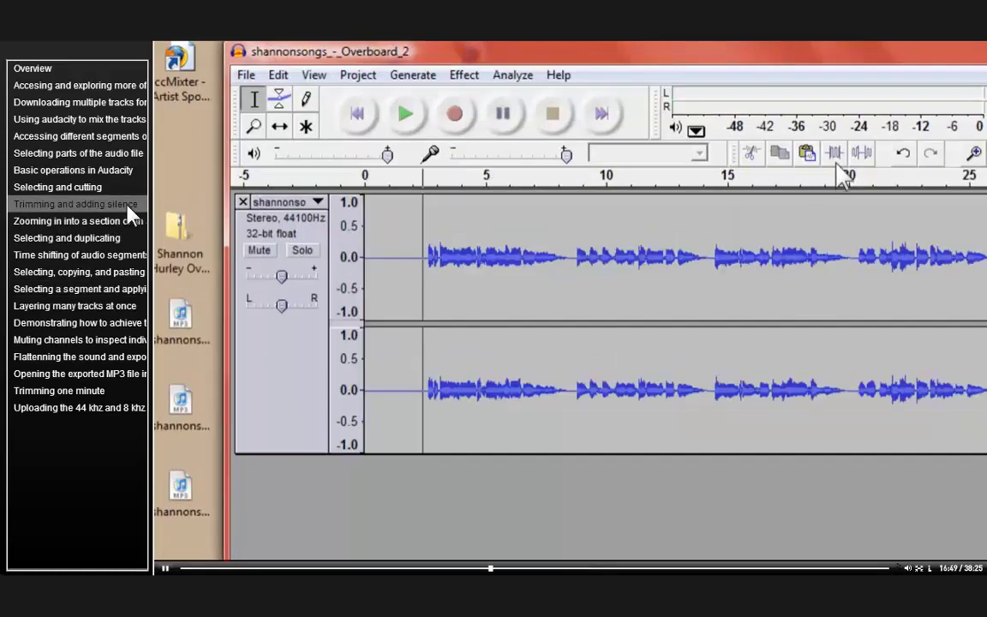
{"action": "left_click", "coordinate": [166, 568]}
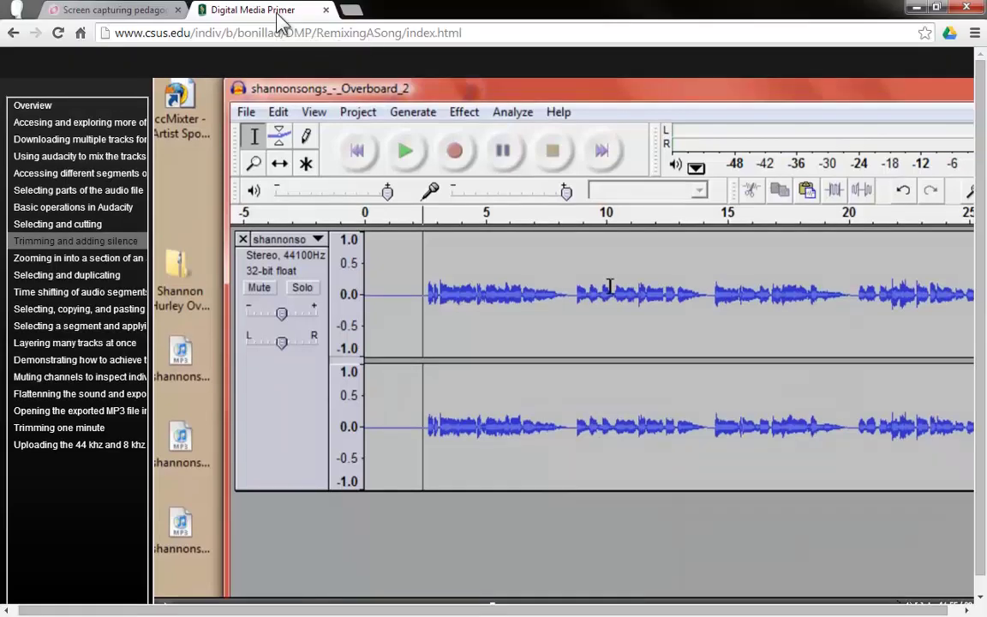
- Expand the Placing markers branch in the mind map, and switch to Camtasia Studio with its window maximized
{"action": "left_click", "coordinate": [93, 18]}
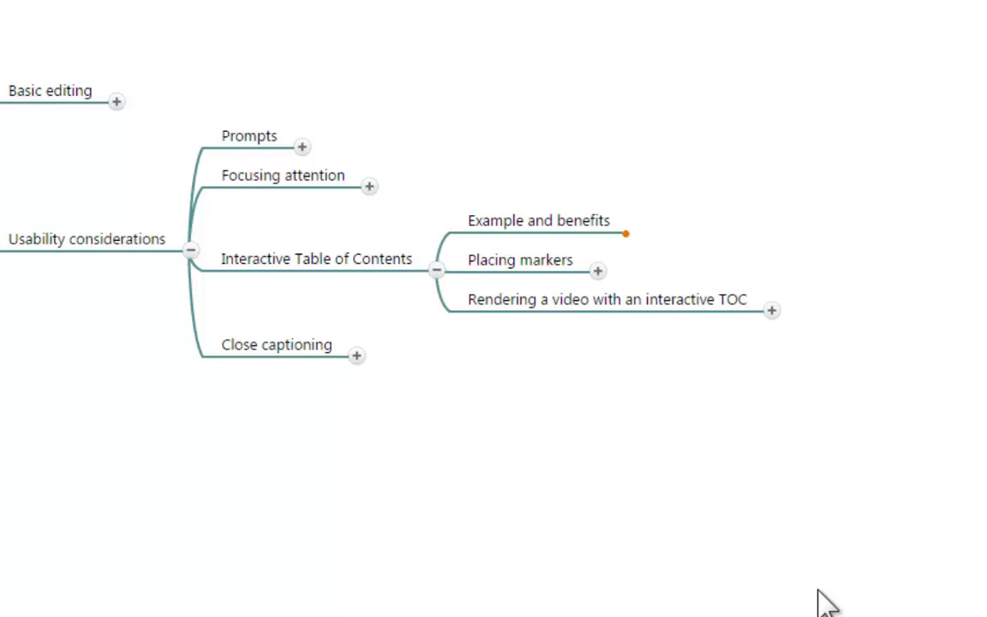
{"action": "left_click", "coordinate": [597, 270]}
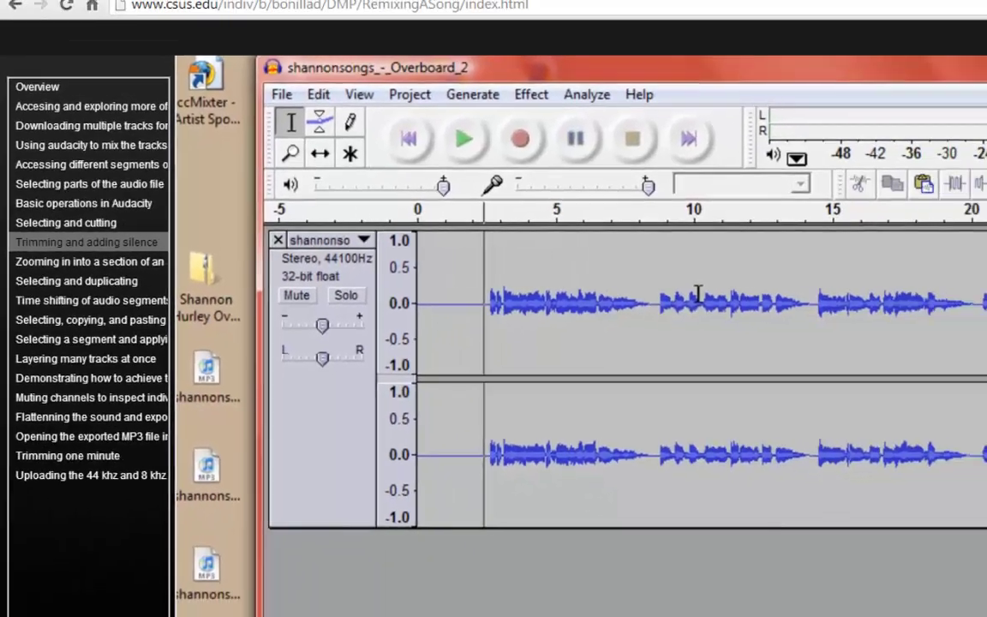
{"action": "key", "text": "alt+Tab"}
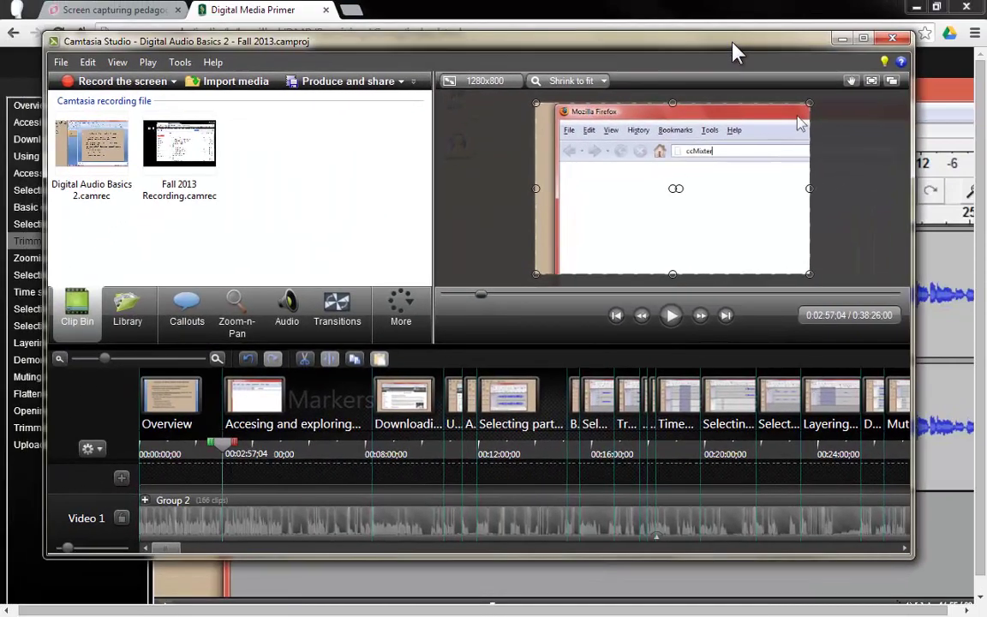
{"action": "double_click", "coordinate": [782, 38]}
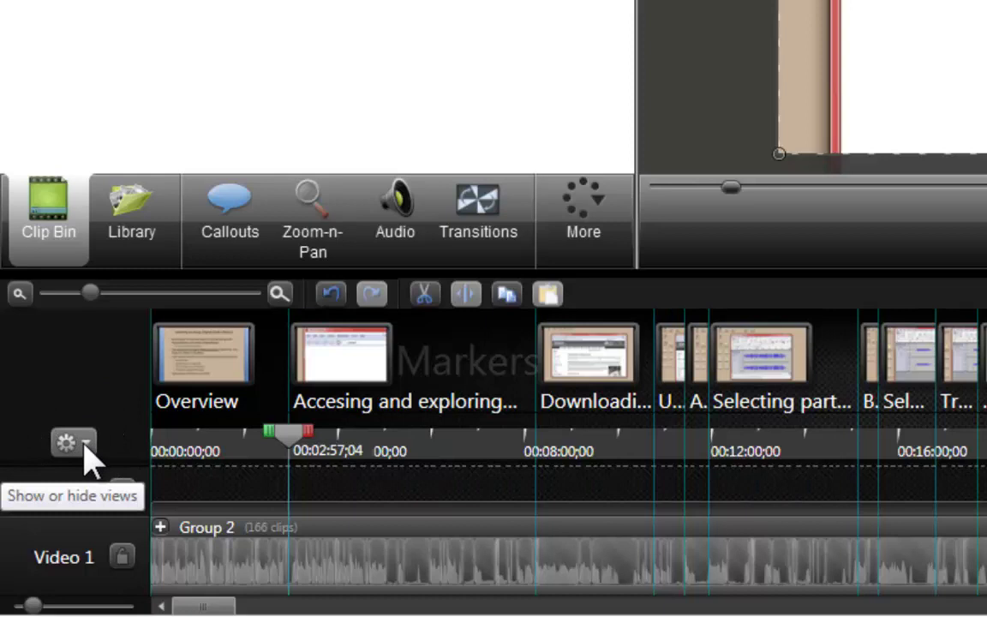
- Hide the timeline's Marker view and show it again
{"action": "left_click", "coordinate": [68, 443]}
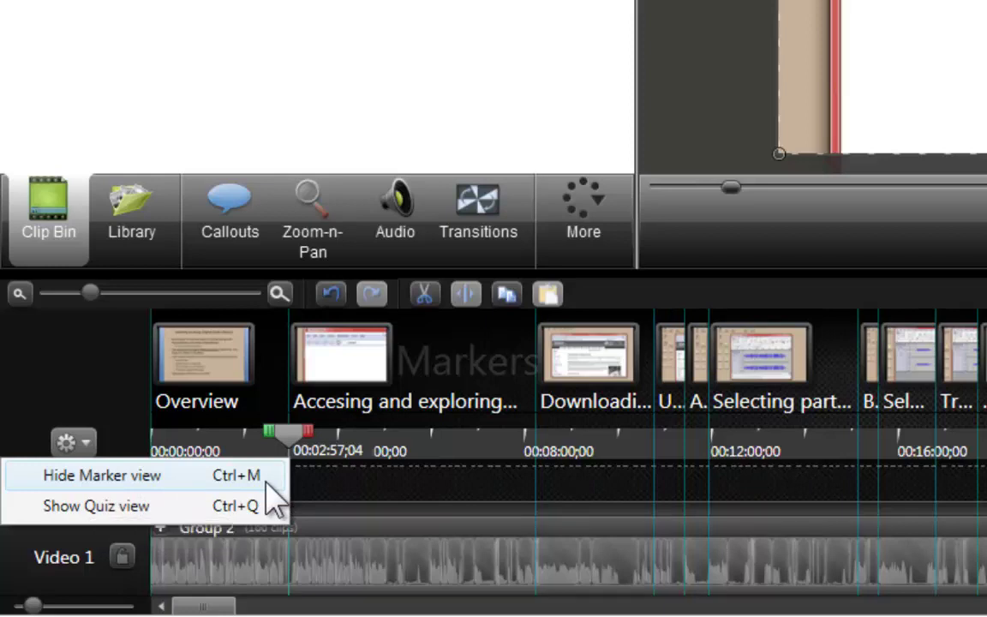
{"action": "left_click", "coordinate": [82, 478]}
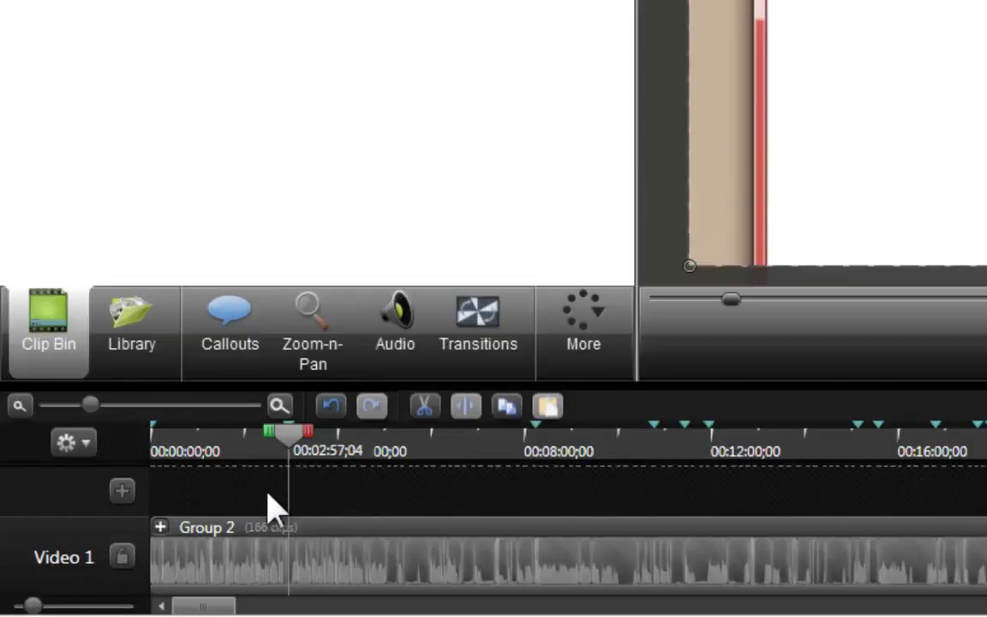
{"action": "left_click", "coordinate": [88, 449]}
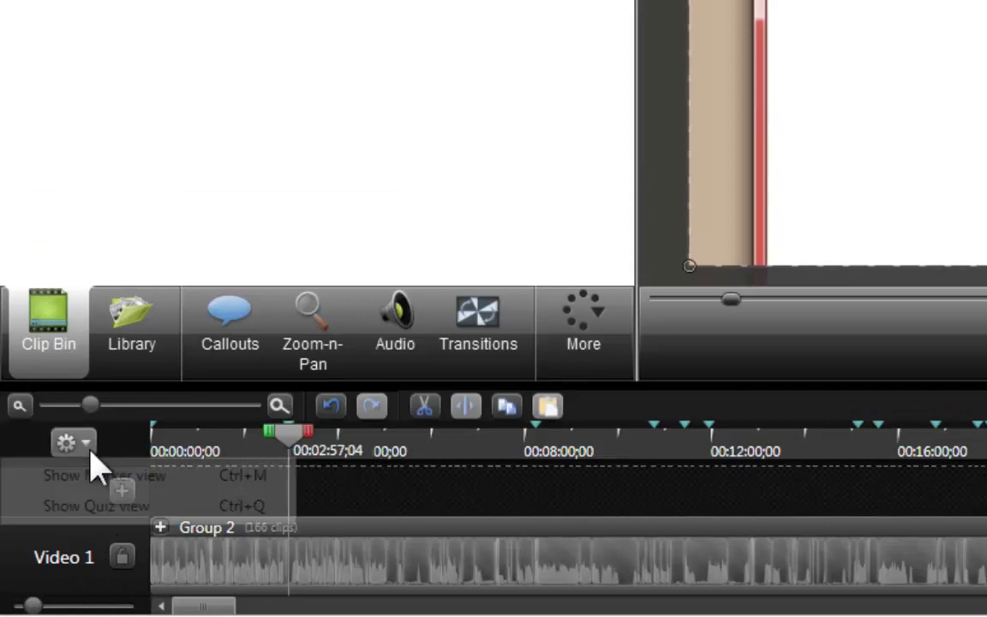
{"action": "left_click", "coordinate": [93, 474]}
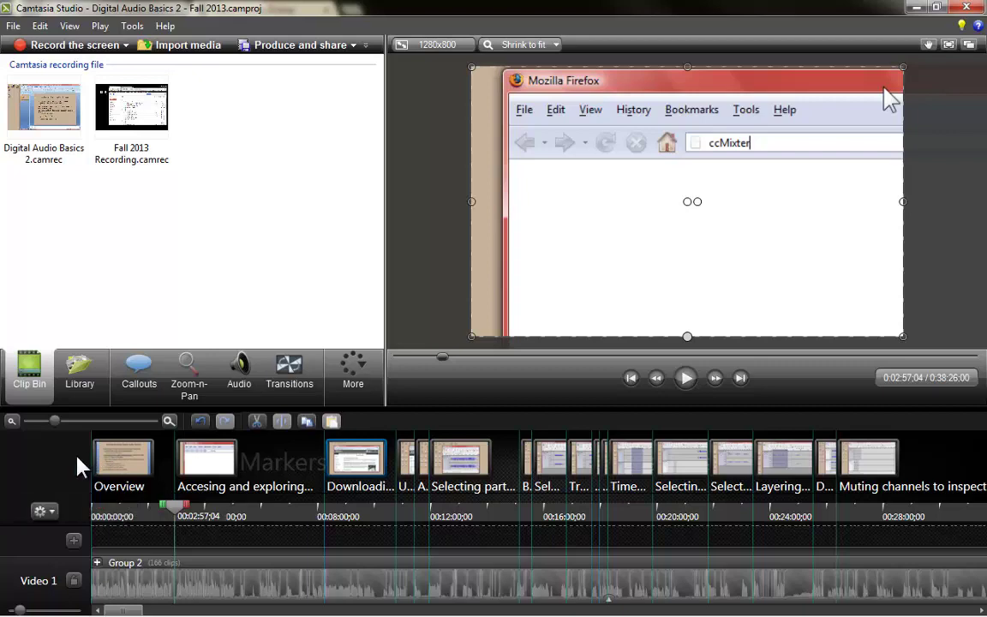
- Restore the Camtasia window size, and compare its markers with the Digital Media Primer page's table of contents before returning to the mind map
{"action": "double_click", "coordinate": [857, 16]}
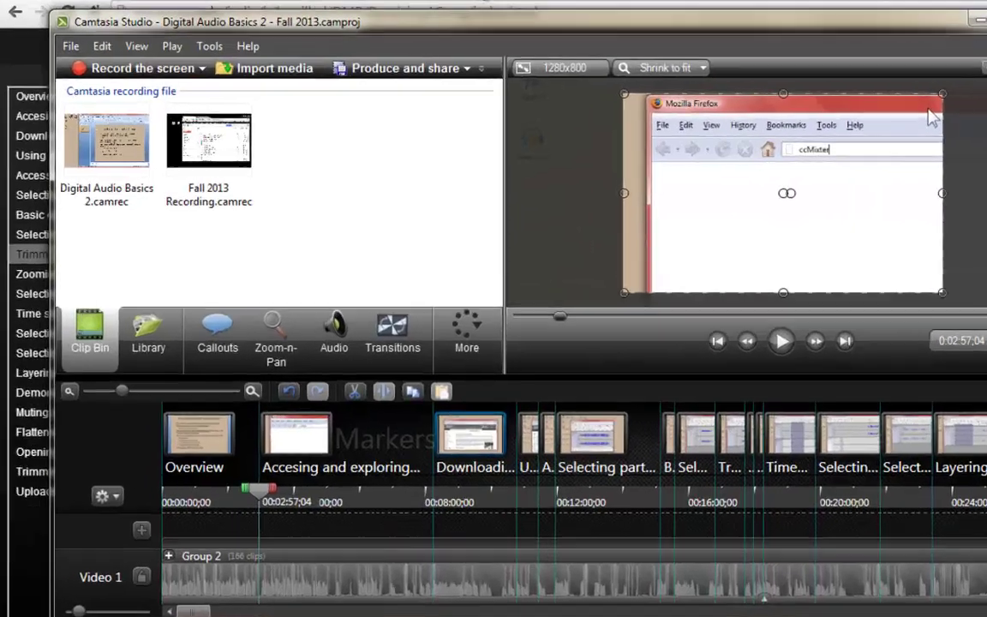
{"action": "left_click", "coordinate": [265, 11]}
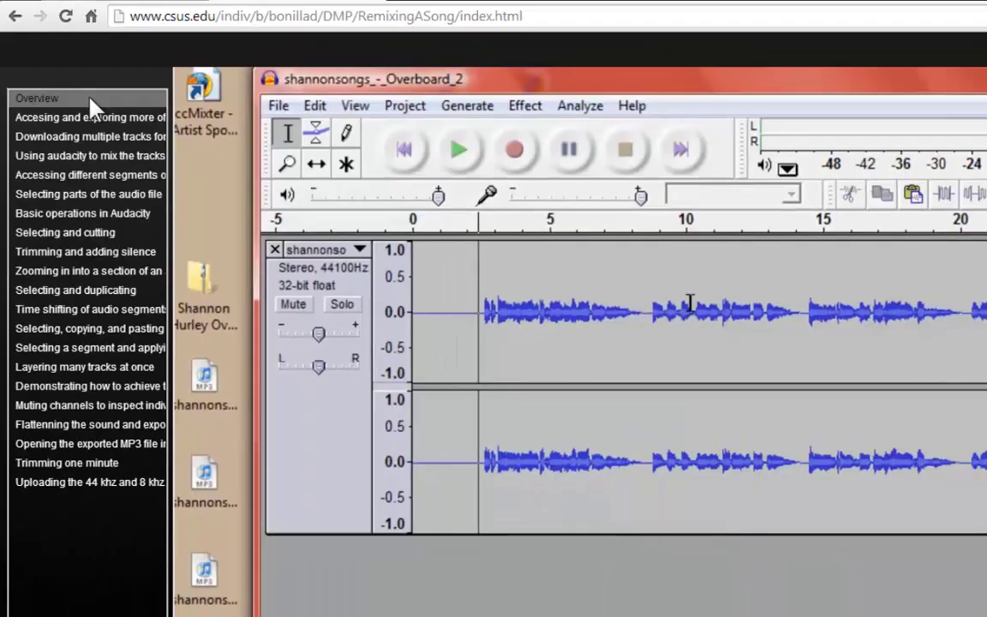
{"action": "left_click", "coordinate": [130, 55]}
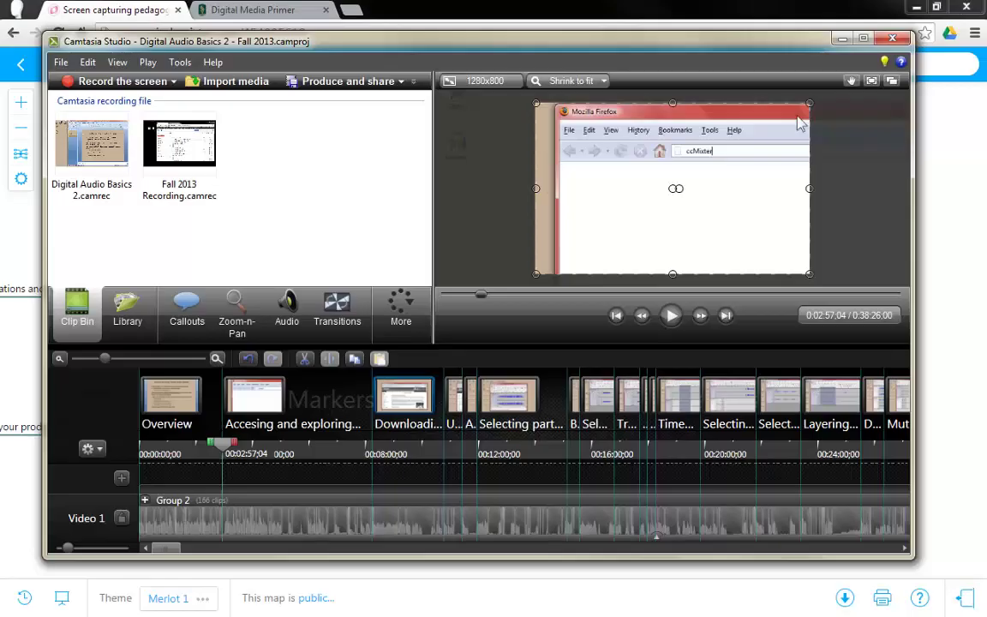
- Add a timeline marker named Overview at 0:01:58;06
{"action": "left_click_drag", "start_coordinate": [223, 449], "coordinate": [418, 460]}
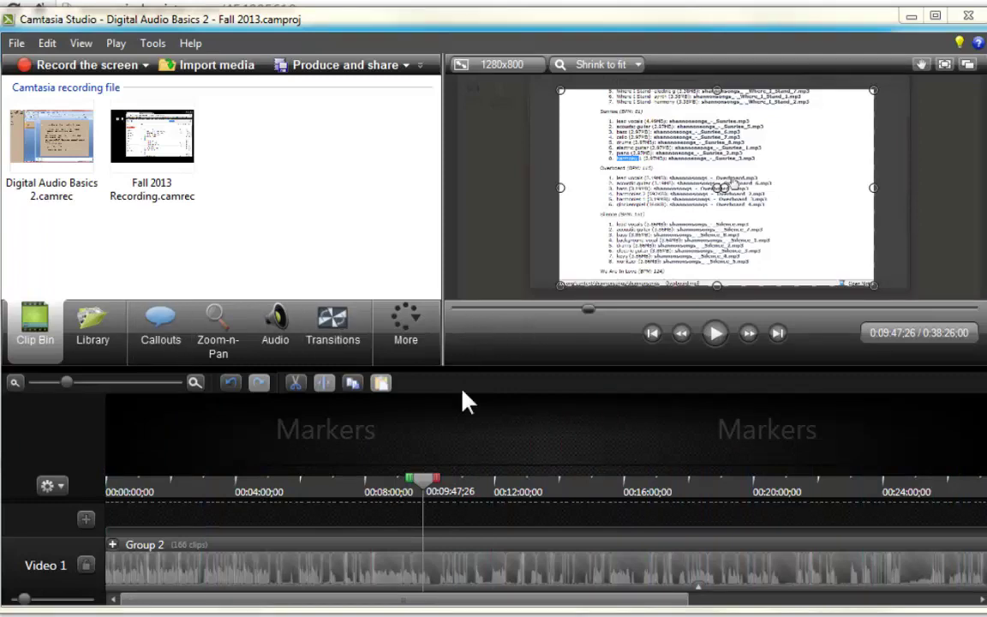
{"action": "left_click_drag", "start_coordinate": [425, 490], "coordinate": [171, 488]}
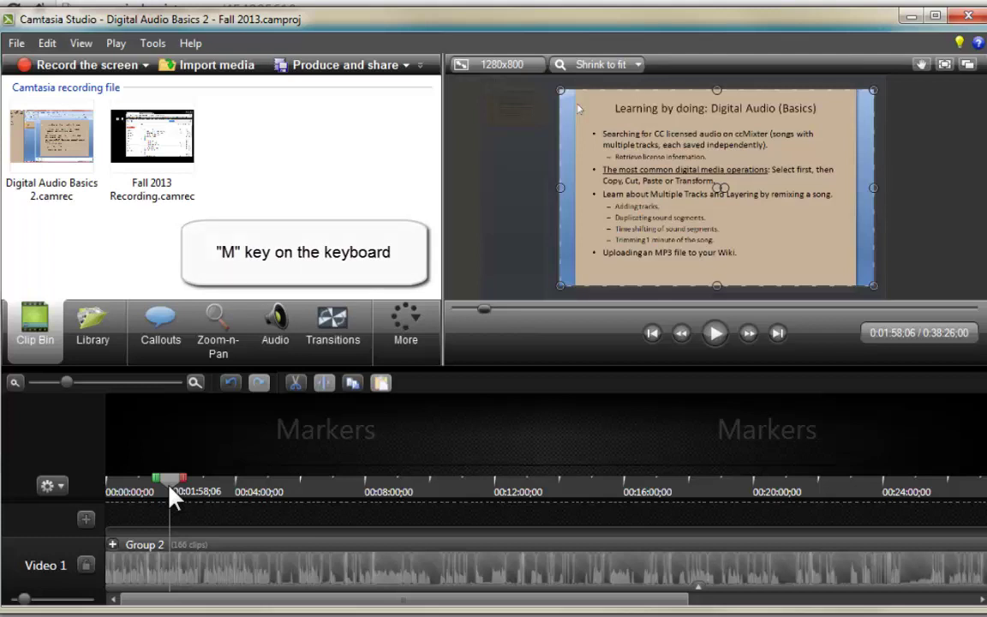
{"action": "key", "text": "m"}
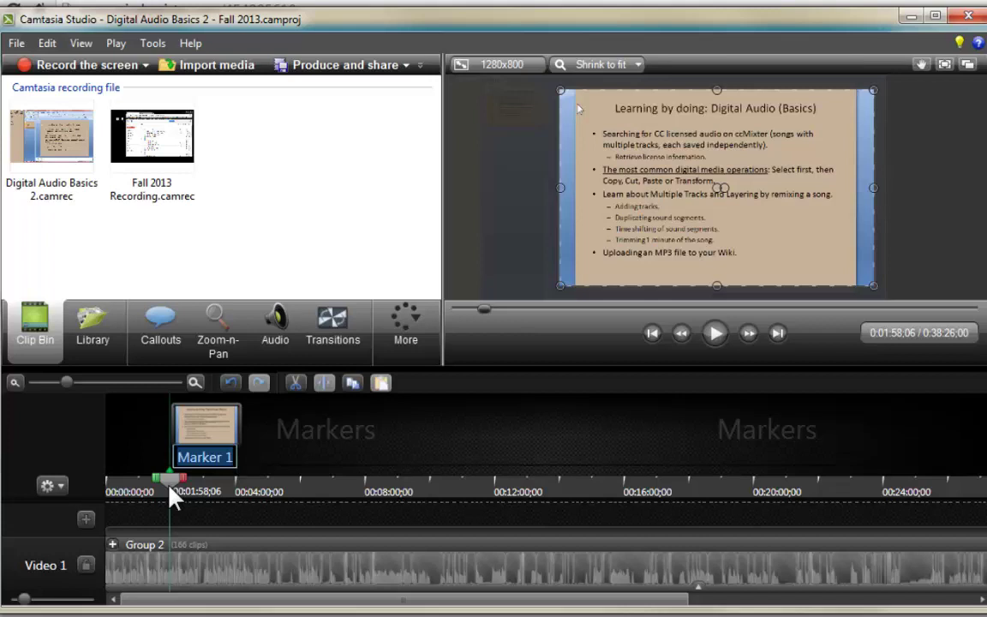
{"action": "type", "text": "Overview"}
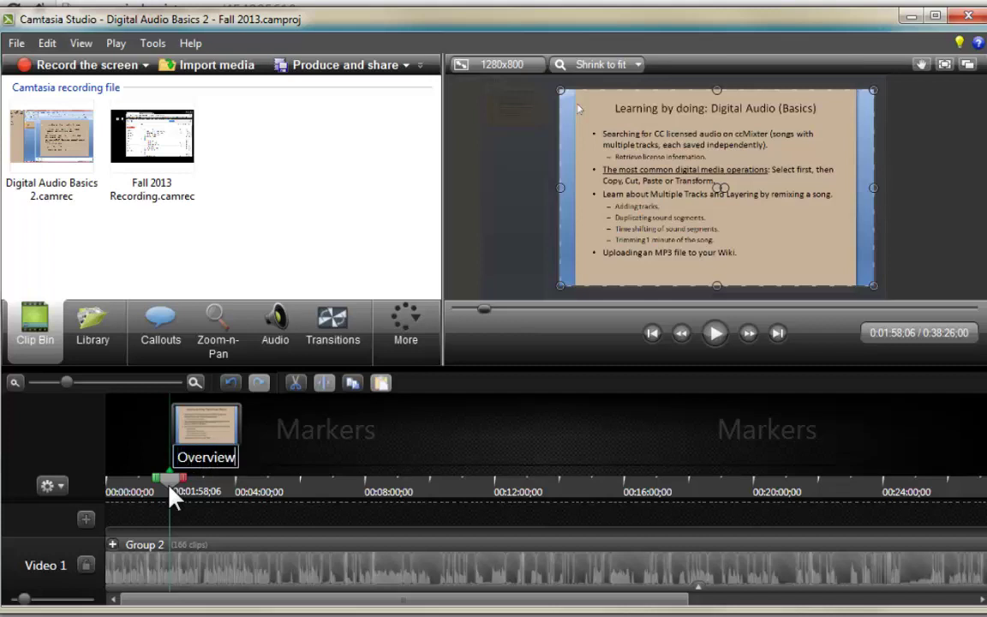
{"action": "left_click", "coordinate": [169, 486]}
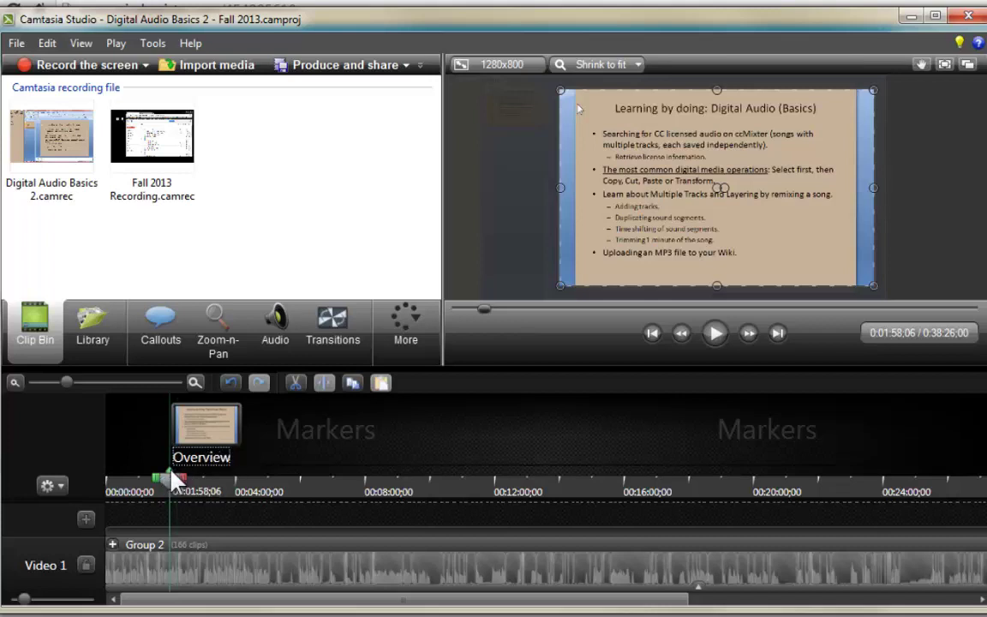
- Move the Overview marker to the very start of the timeline
{"action": "left_click_drag", "start_coordinate": [170, 476], "coordinate": [136, 478]}
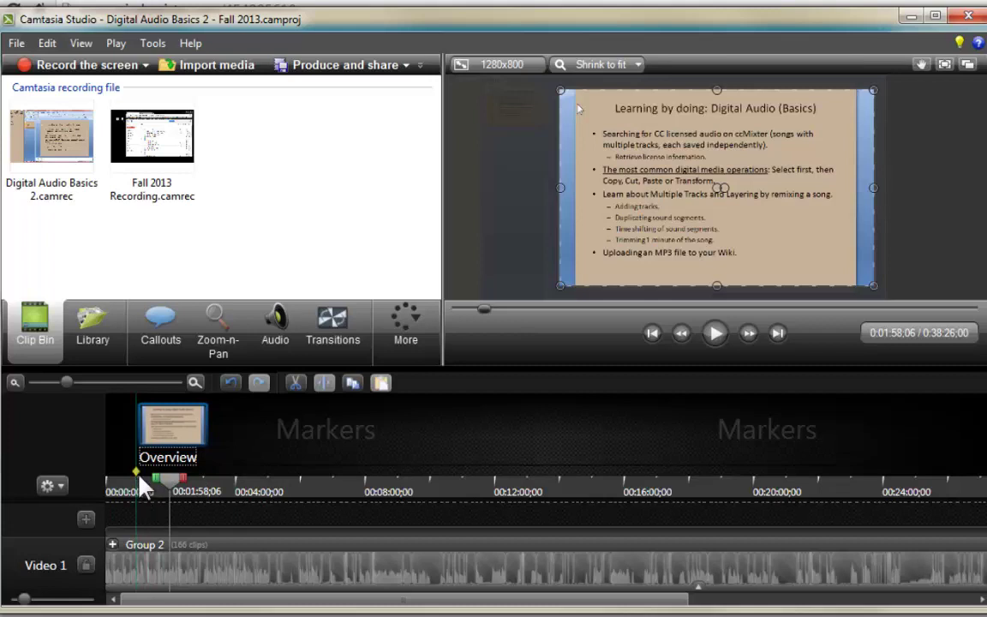
{"action": "left_click_drag", "start_coordinate": [137, 478], "coordinate": [196, 487]}
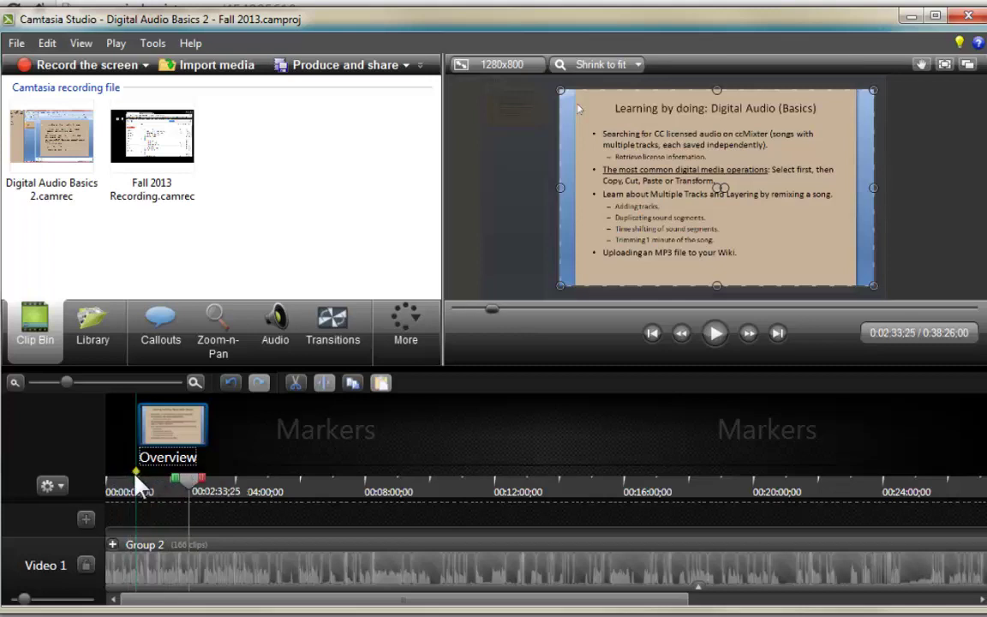
{"action": "left_click_drag", "start_coordinate": [135, 473], "coordinate": [97, 474]}
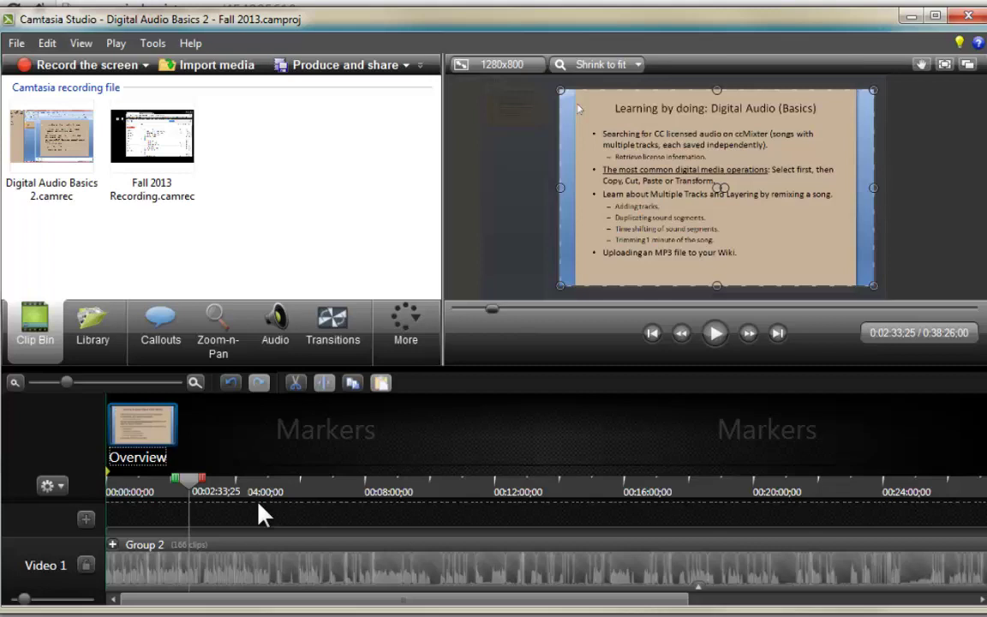
- Add a second timeline marker at 0:05:37;03 and name it "Choosing files for your production"
{"action": "left_click", "coordinate": [307, 488]}
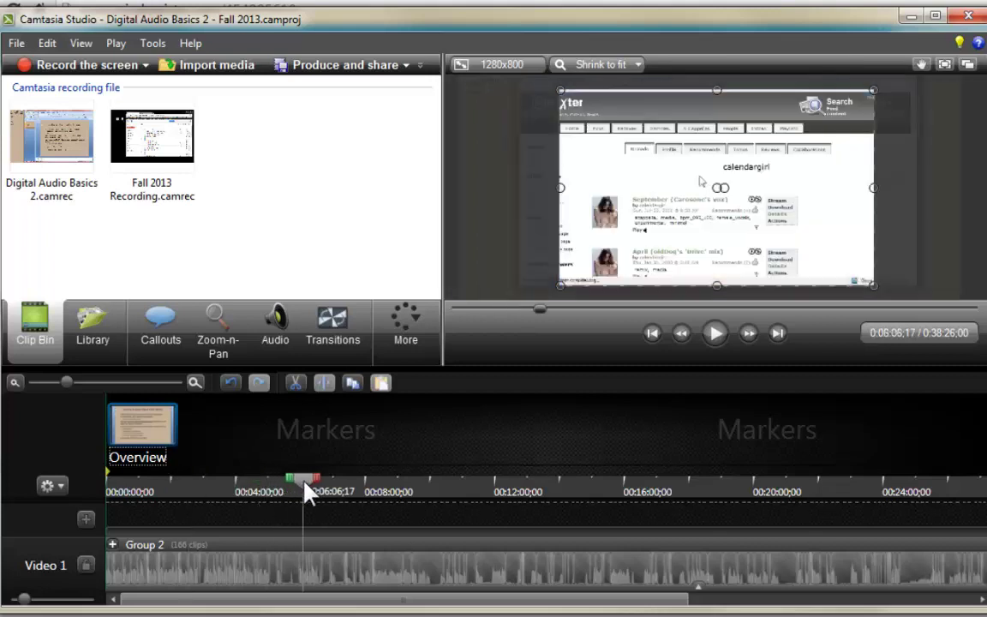
{"action": "left_click_drag", "start_coordinate": [314, 483], "coordinate": [292, 493]}
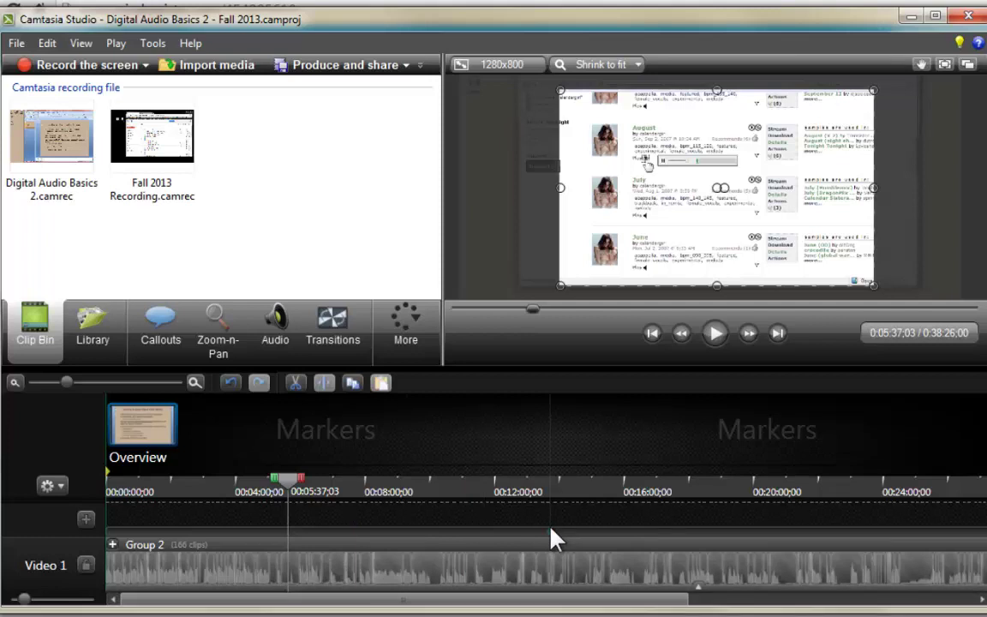
{"action": "key", "text": "ctrl+m"}
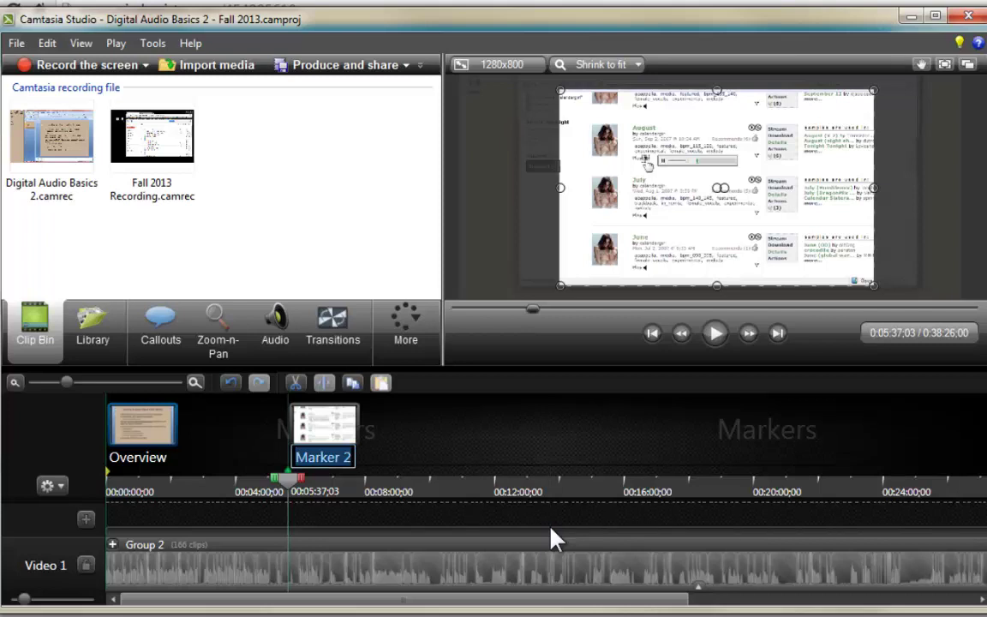
{"action": "type", "text": "Choosing files  for your production"}
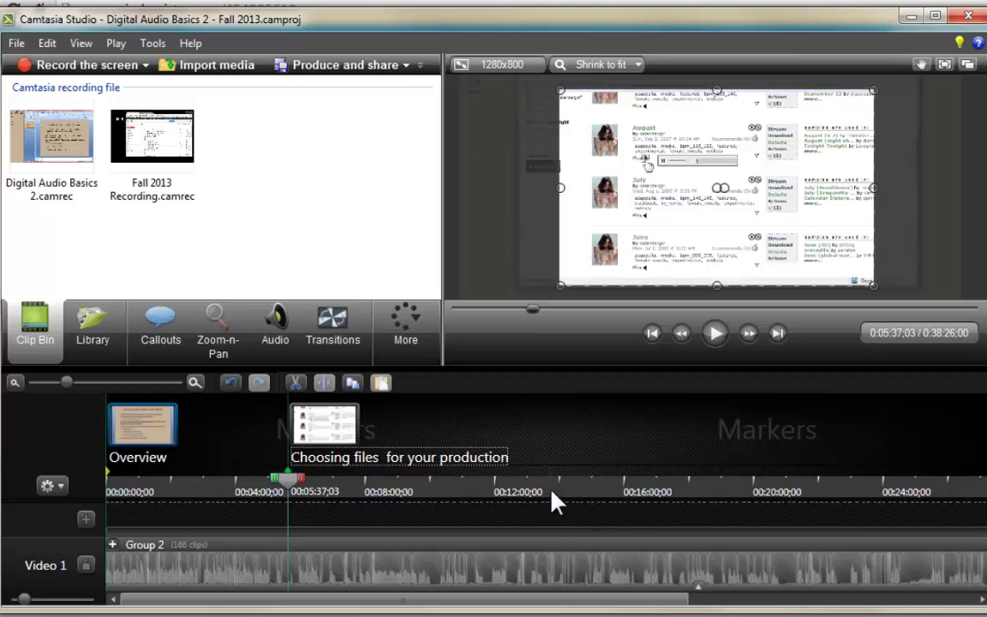
- Scrub the playhead across the timeline to preview different parts of the video, ending at 0:10:34;27
{"action": "left_click_drag", "start_coordinate": [552, 501], "coordinate": [937, 492]}
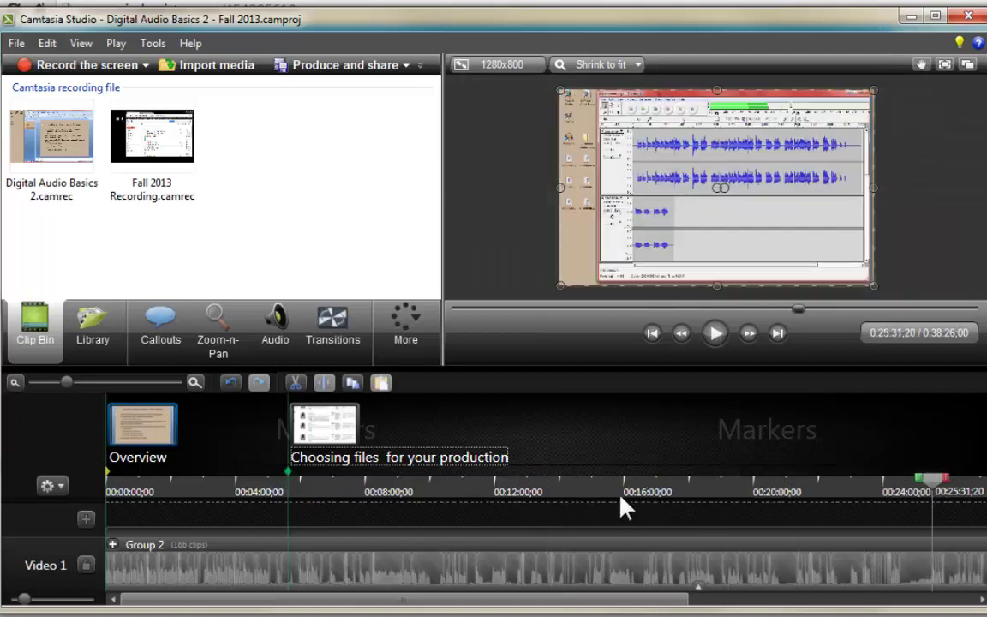
{"action": "left_click", "coordinate": [503, 504]}
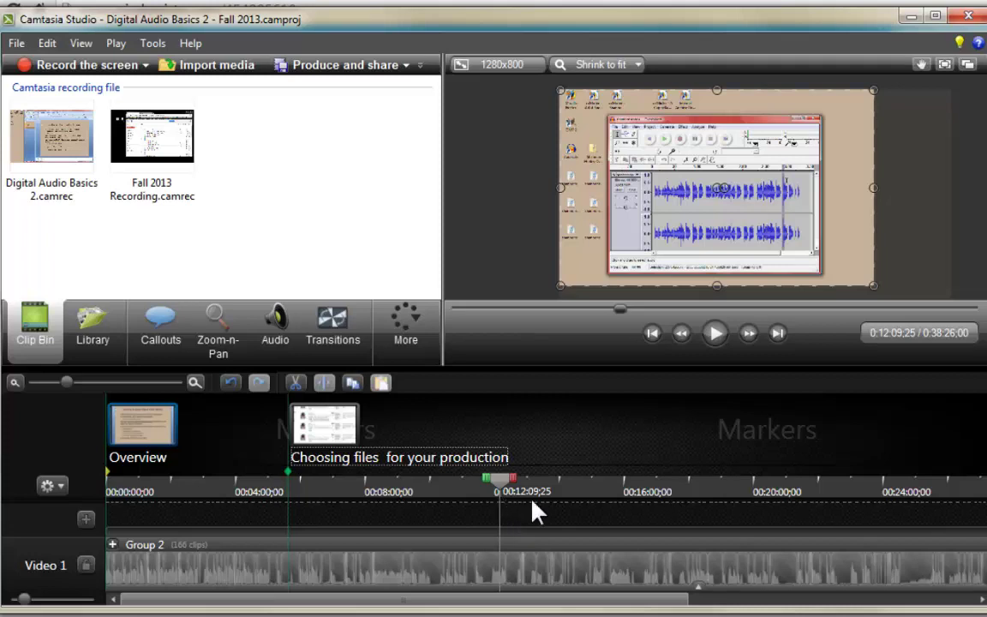
{"action": "left_click", "coordinate": [573, 494]}
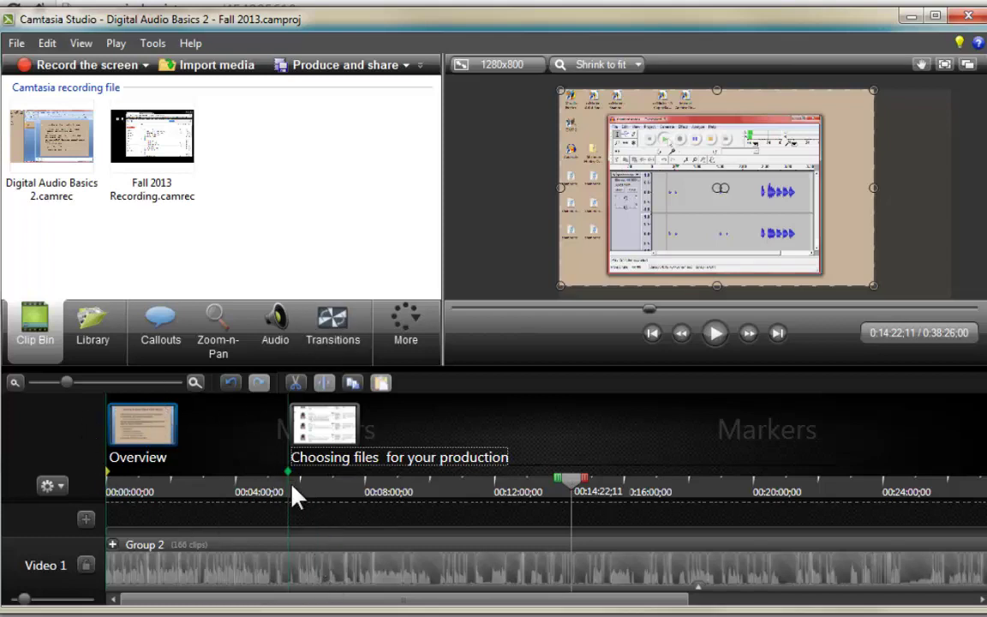
{"action": "left_click_drag", "start_coordinate": [292, 485], "coordinate": [447, 482]}
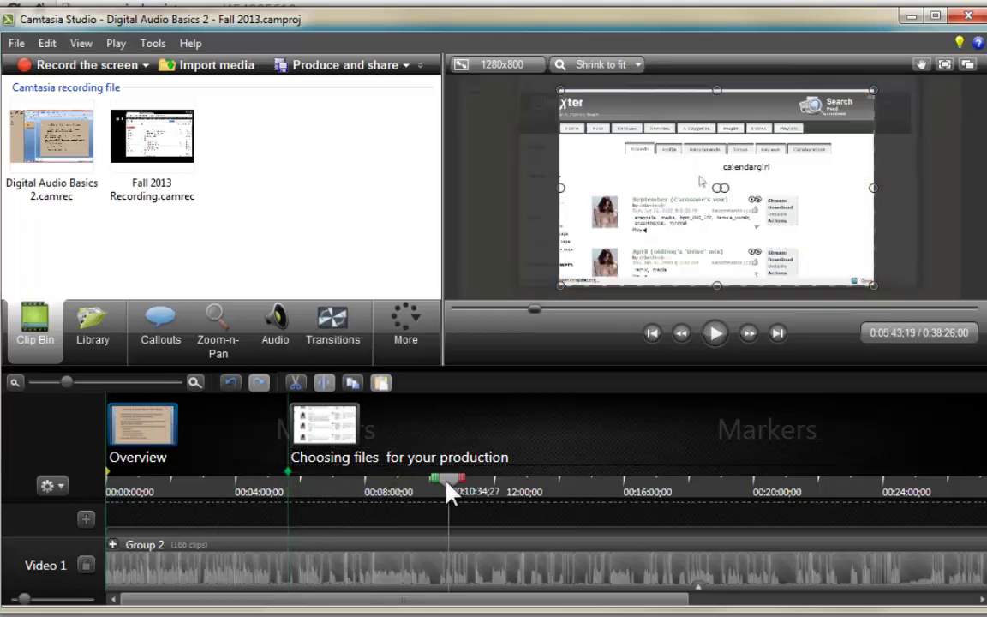
- Jump to the "Choosing files for your production" marker, scrub to 0:10:38;06, and bring up that marker's available actions
{"action": "left_click", "coordinate": [289, 476]}
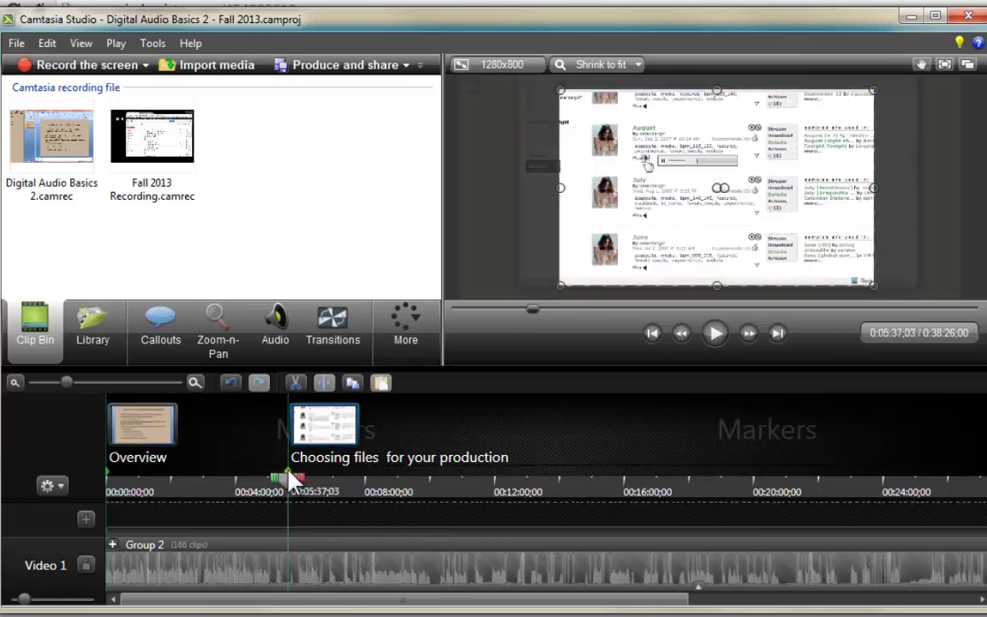
{"action": "left_click_drag", "start_coordinate": [291, 480], "coordinate": [451, 481]}
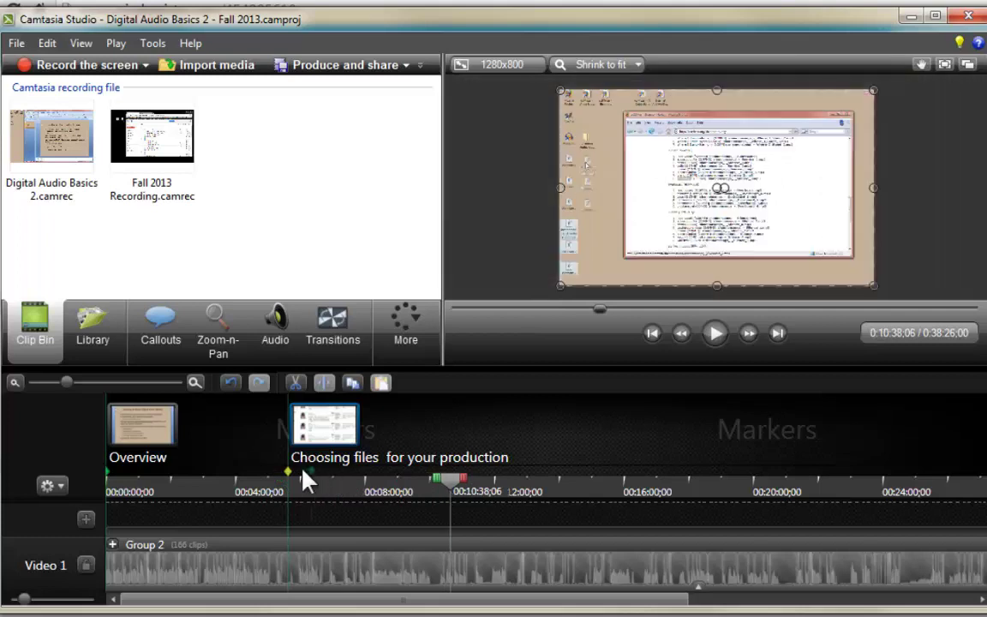
{"action": "right_click", "coordinate": [289, 474]}
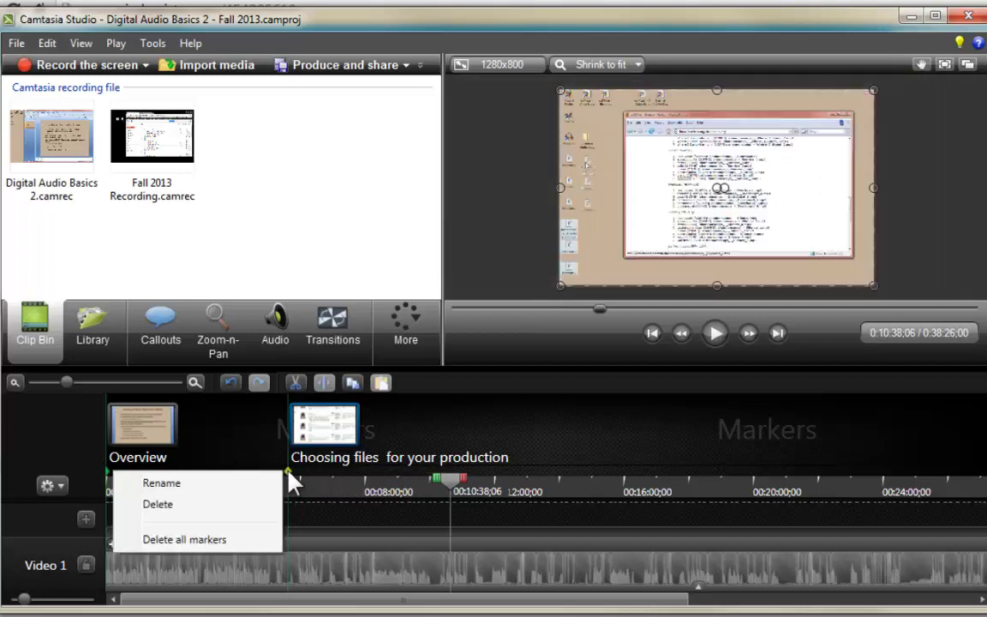
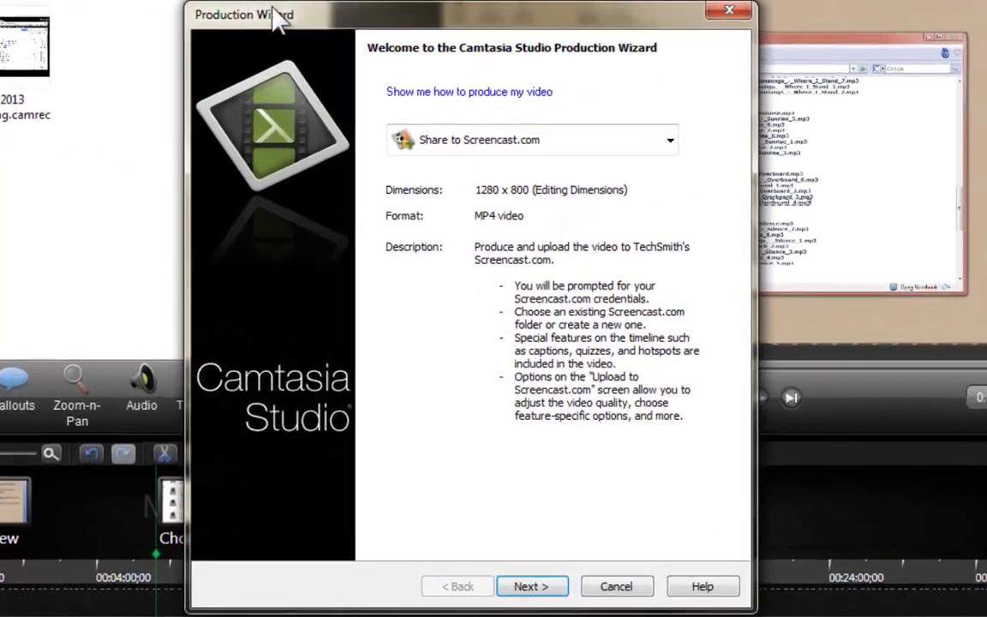
- Choose Custom production settings with the MP4 - Flash / HTML5 player format and proceed to the player options
{"action": "left_click", "coordinate": [659, 162]}
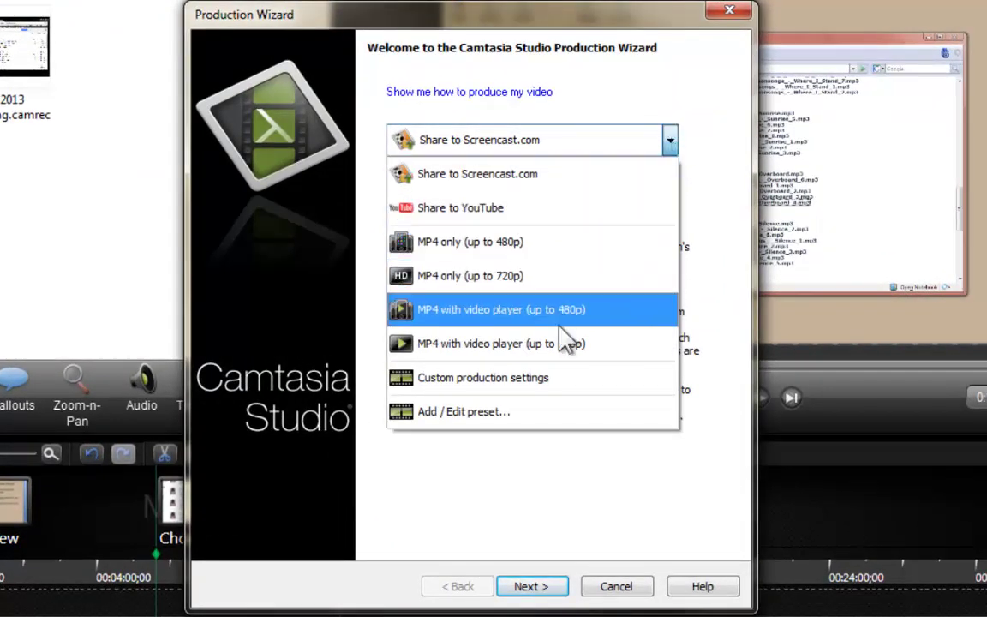
{"action": "left_click", "coordinate": [553, 380]}
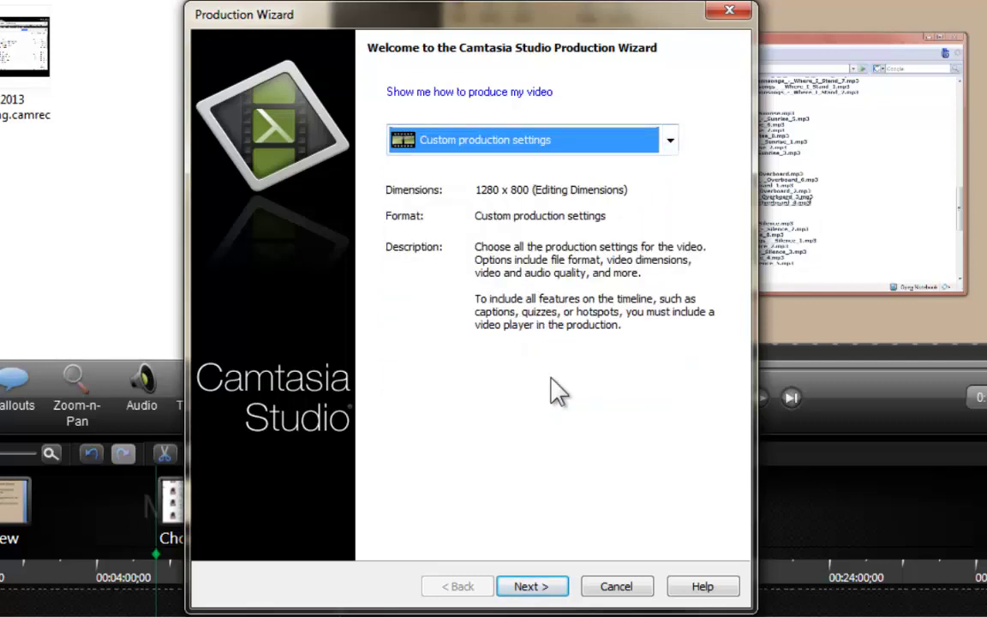
{"action": "left_click", "coordinate": [555, 588]}
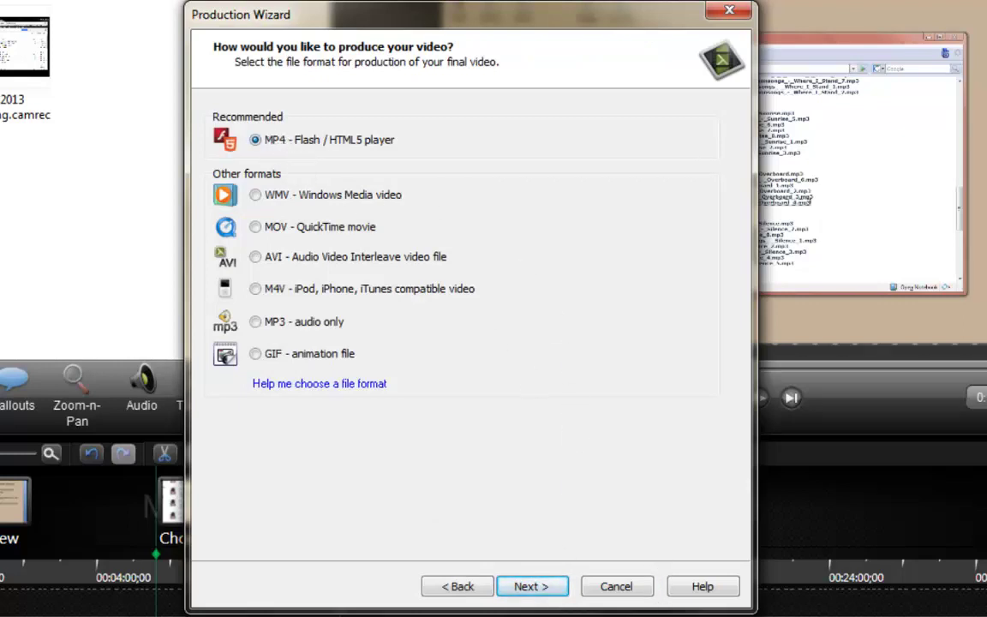
{"action": "left_click", "coordinate": [531, 587]}
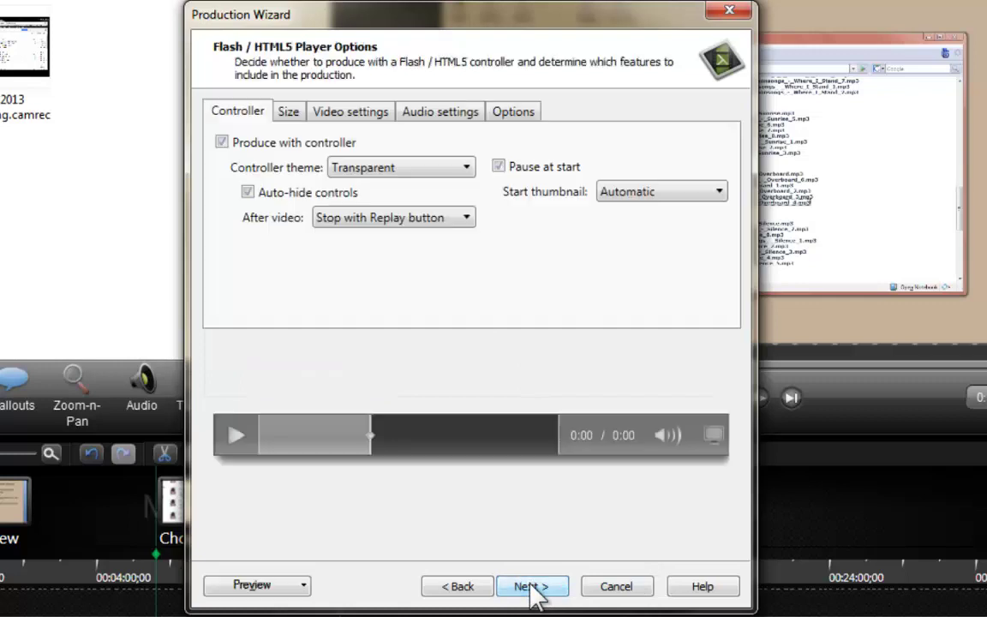
{"action": "left_click", "coordinate": [532, 588]}
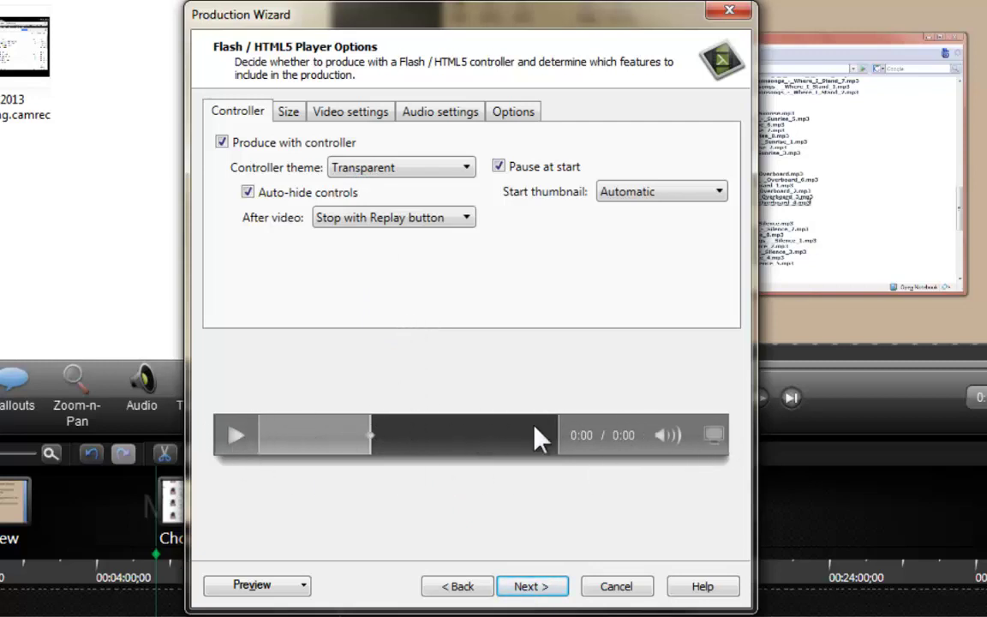
- Try the Classic and Silver controller themes and set the theme back to Transparent
{"action": "left_click", "coordinate": [463, 169]}
{"action": "left_click", "coordinate": [452, 203]}
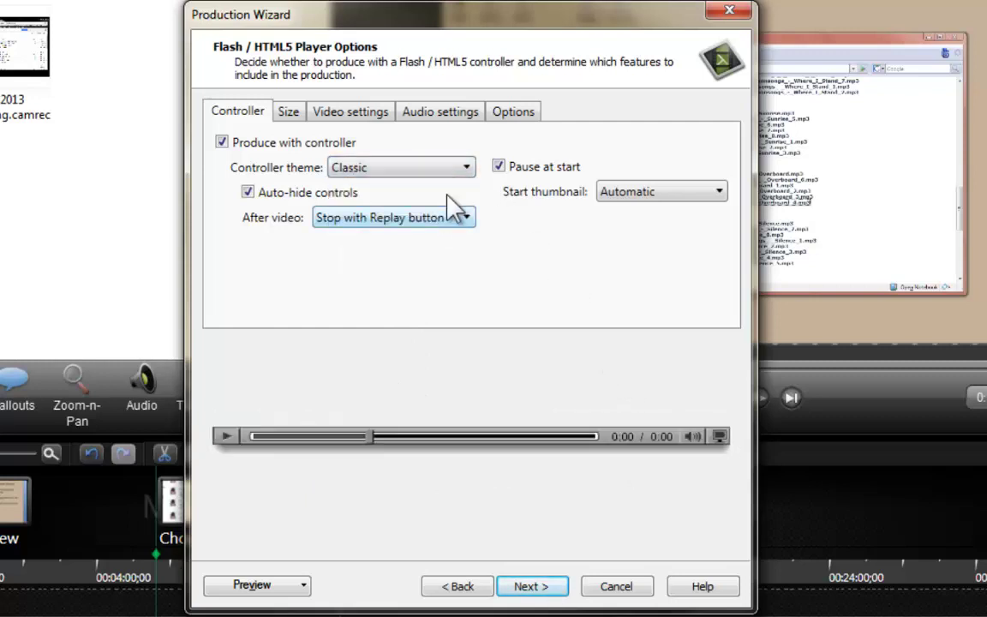
{"action": "left_click", "coordinate": [463, 169]}
{"action": "left_click", "coordinate": [445, 235]}
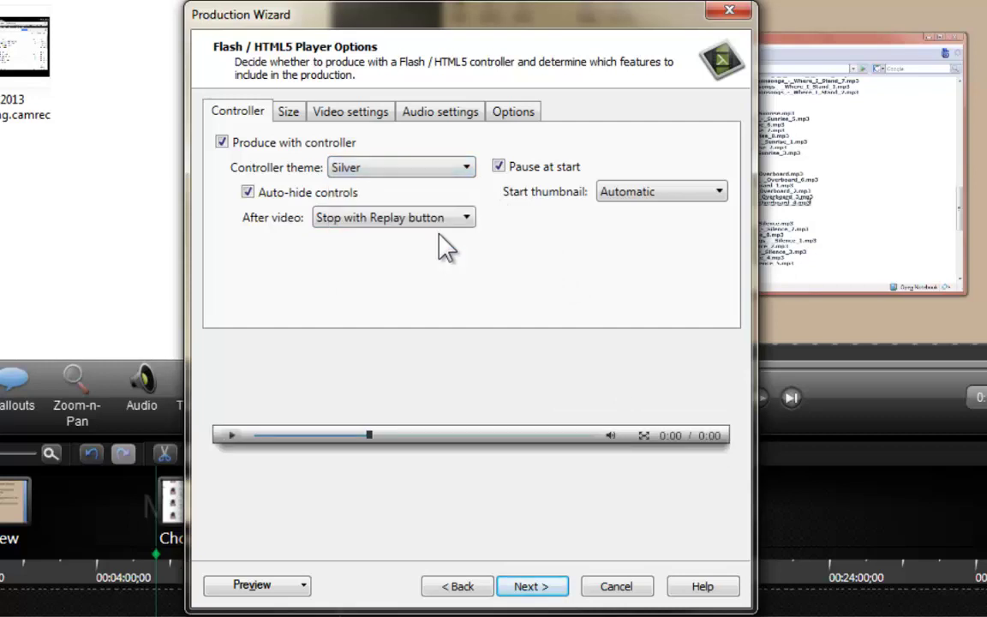
{"action": "left_click", "coordinate": [454, 169]}
{"action": "left_click", "coordinate": [443, 187]}
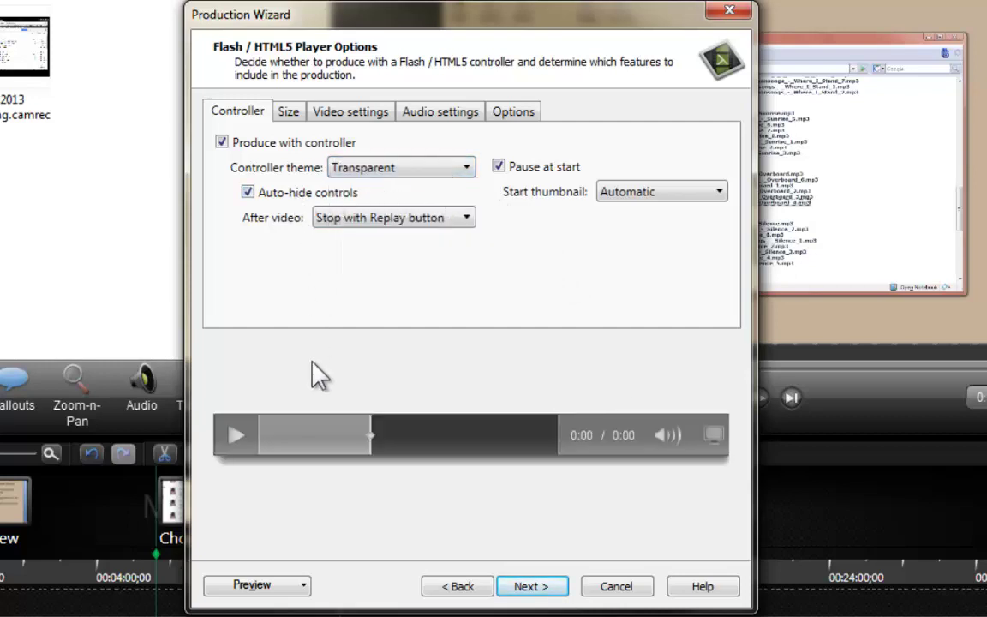
- Switch auto-hide controls off and back on, and review the available after-video actions without changing the selection
{"action": "left_click", "coordinate": [279, 196]}
{"action": "left_click", "coordinate": [280, 196]}
{"action": "left_click", "coordinate": [384, 218]}
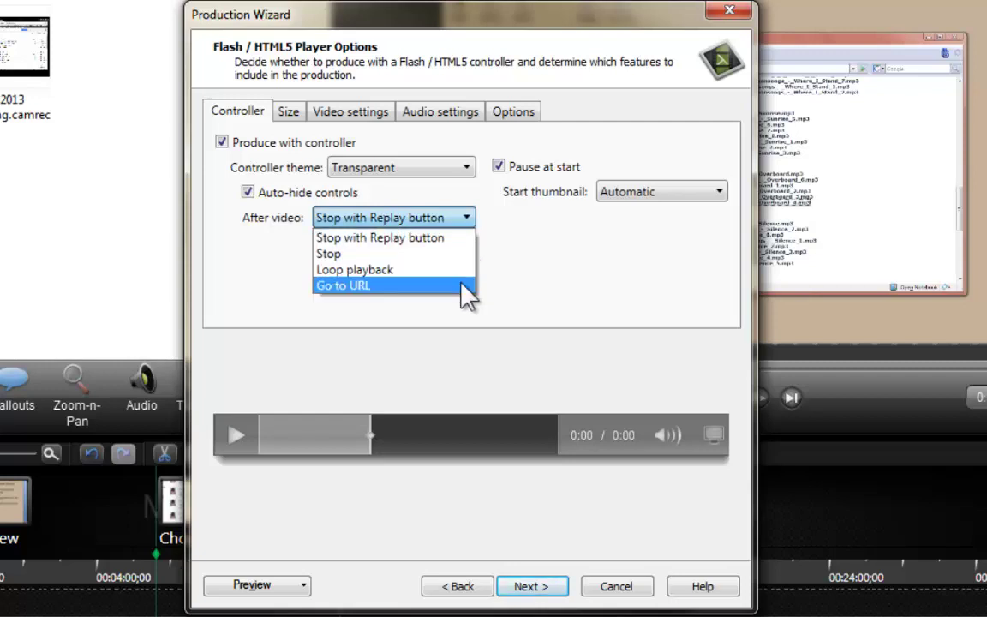
{"action": "left_click", "coordinate": [570, 263]}
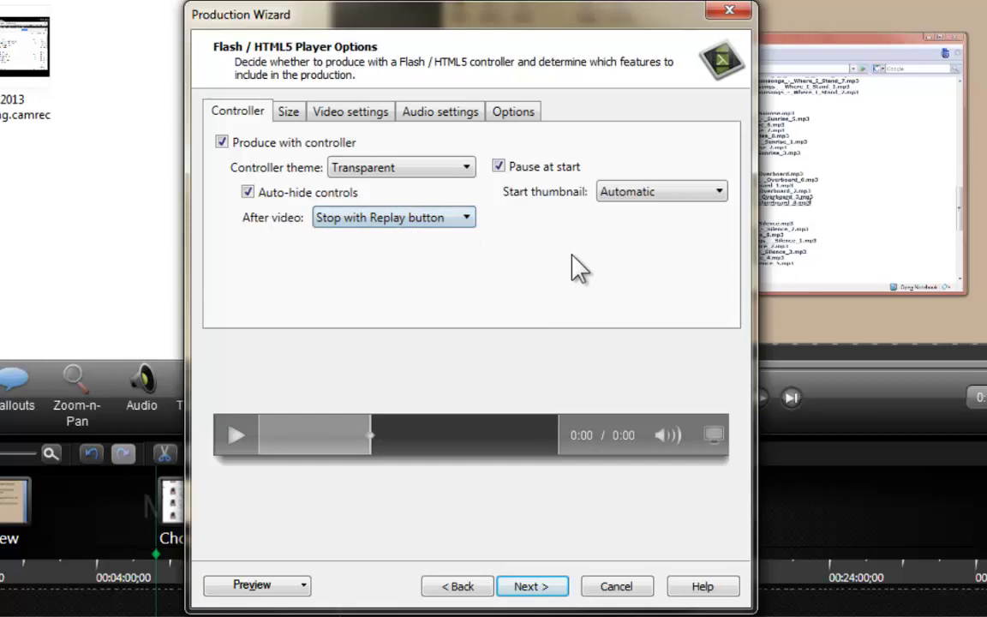
- Look at the size settings, and switch the player's Table of contents option off and back on
{"action": "key", "text": "ctrl+Tab"}
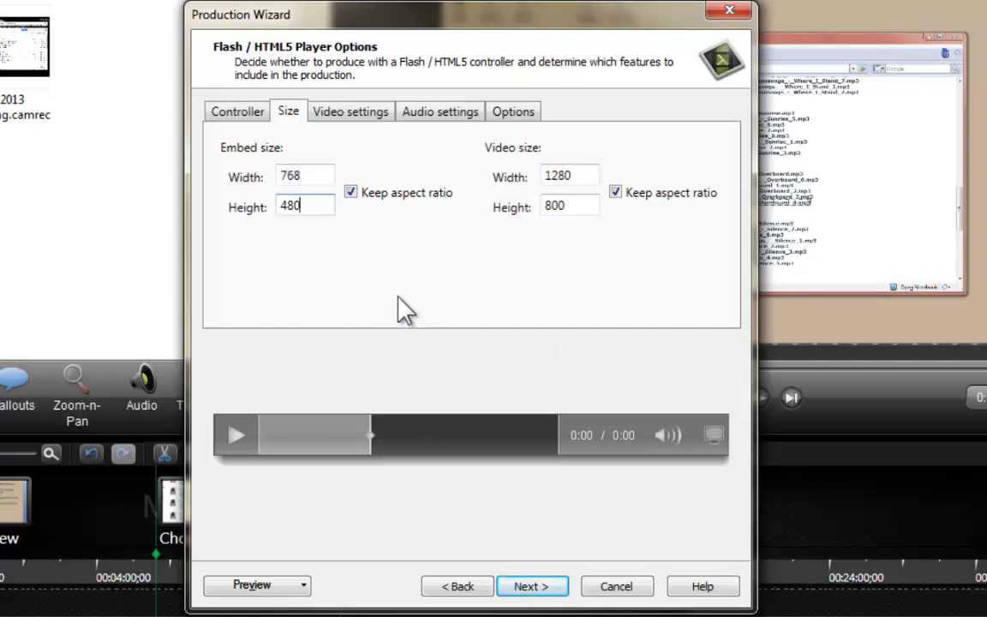
{"action": "left_click", "coordinate": [517, 112]}
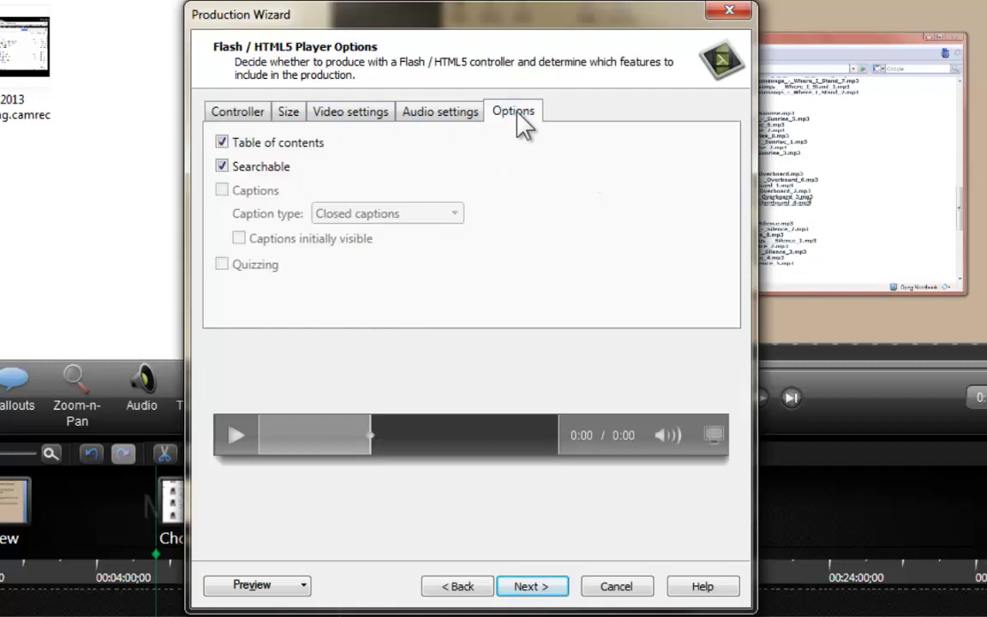
{"action": "left_click", "coordinate": [291, 145]}
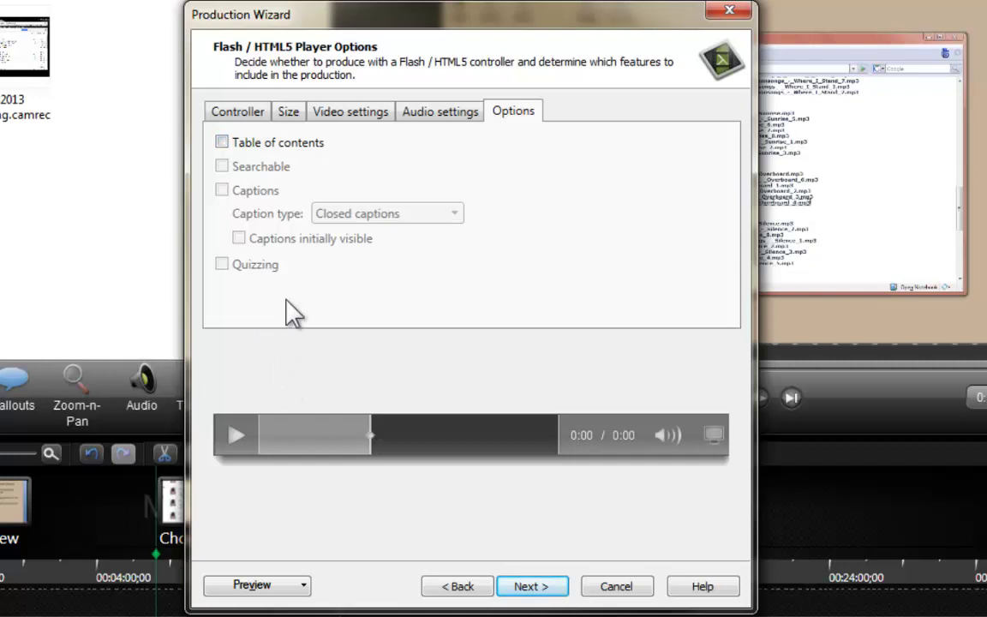
{"action": "left_click", "coordinate": [289, 143]}
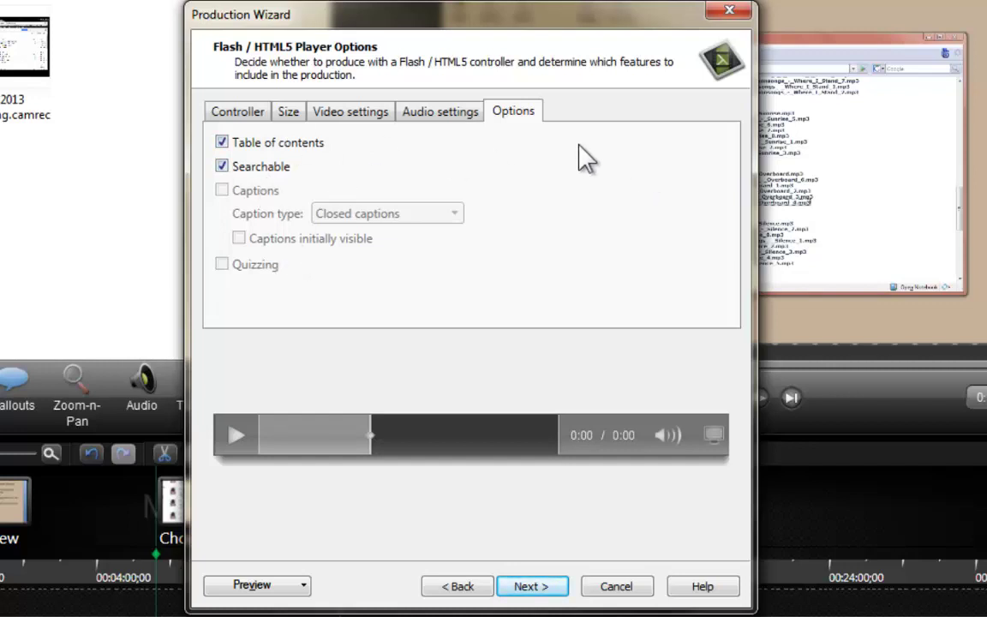
- Review the embed width and height, accept the player and video options, and proceed to the marker options
{"action": "left_click", "coordinate": [289, 113]}
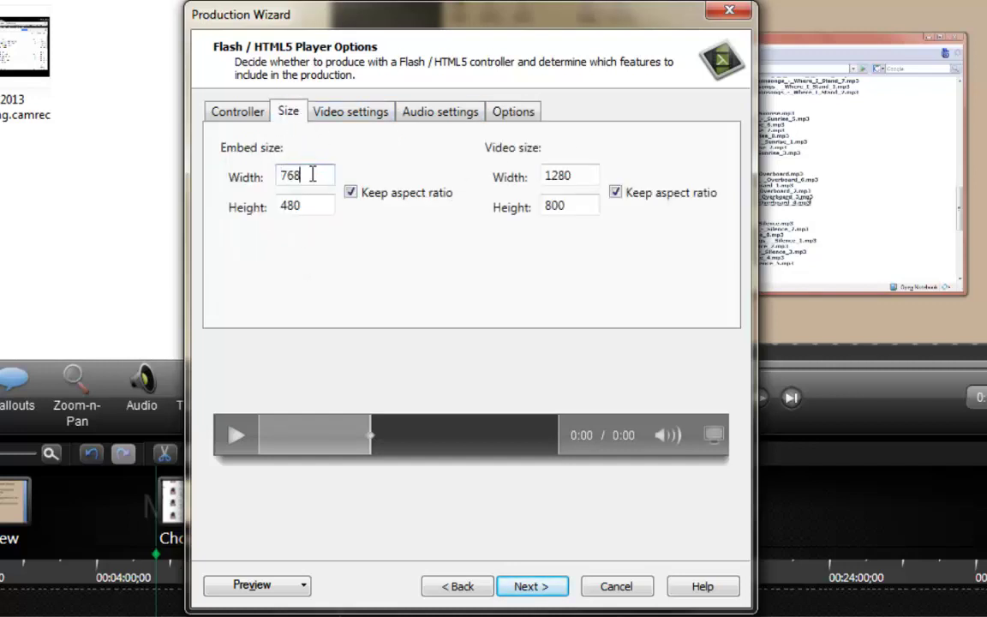
{"action": "left_click_drag", "start_coordinate": [311, 175], "coordinate": [261, 175]}
{"action": "left_click_drag", "start_coordinate": [299, 206], "coordinate": [280, 205]}
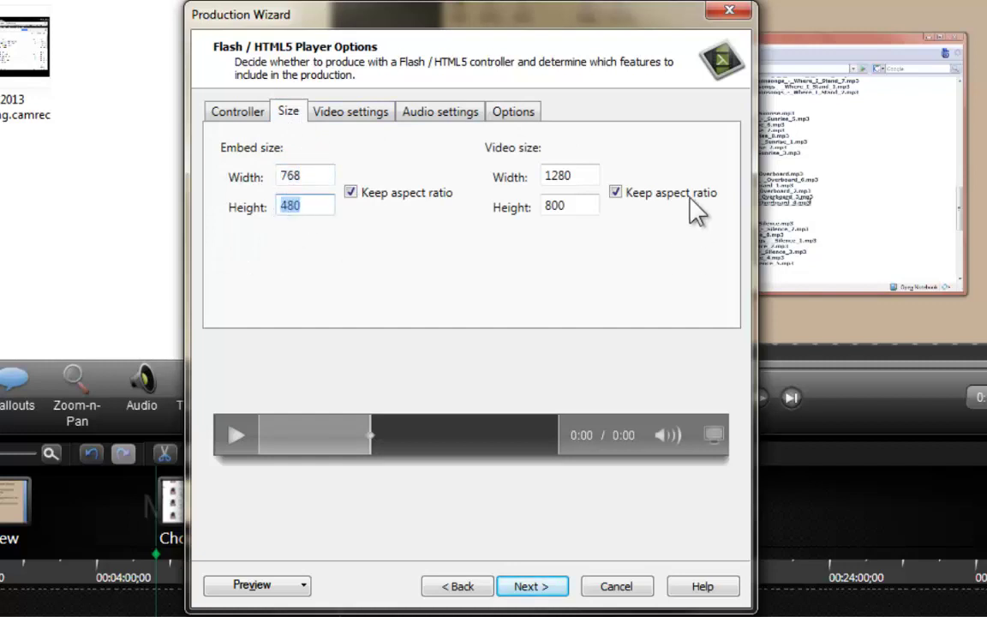
{"action": "left_click", "coordinate": [551, 588]}
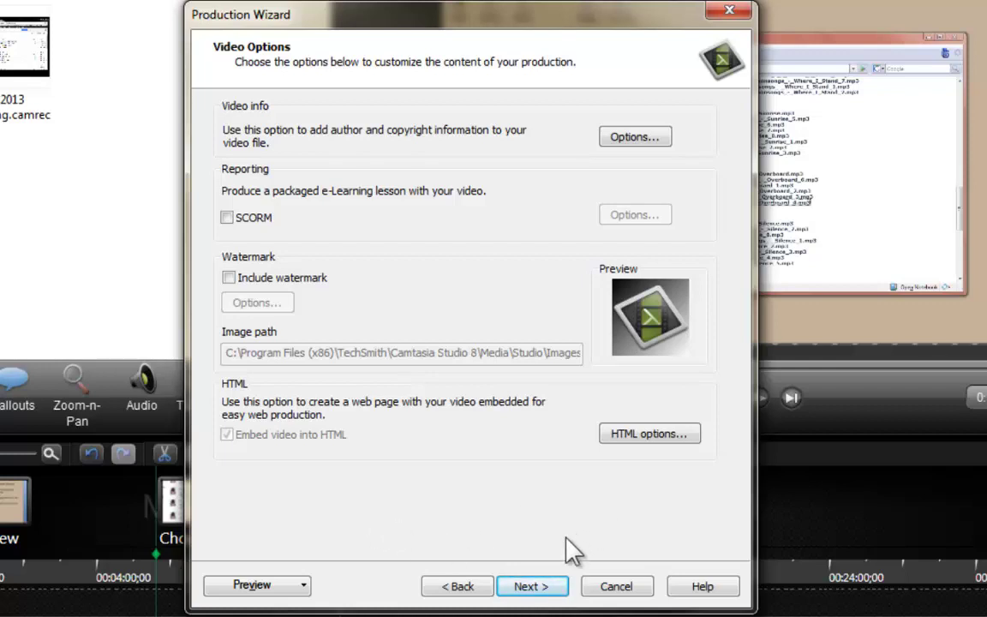
{"action": "left_click", "coordinate": [553, 592]}
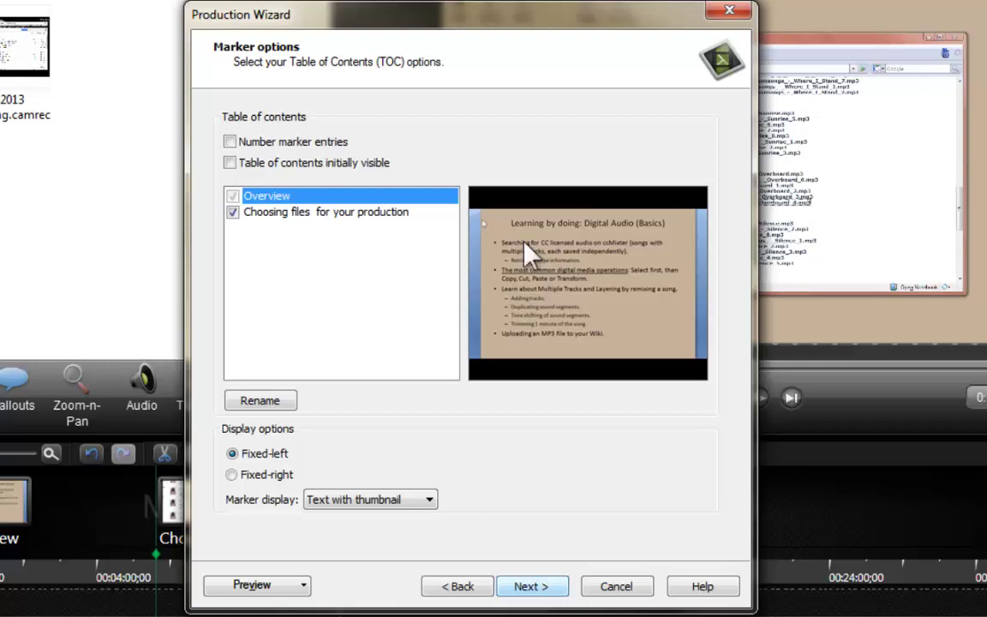
- Try numbered marker entries and the Fixed-right table of contents position, restoring unnumbered entries and Fixed-left
{"action": "left_click", "coordinate": [332, 147]}
{"action": "left_click", "coordinate": [311, 142]}
{"action": "left_click", "coordinate": [264, 476]}
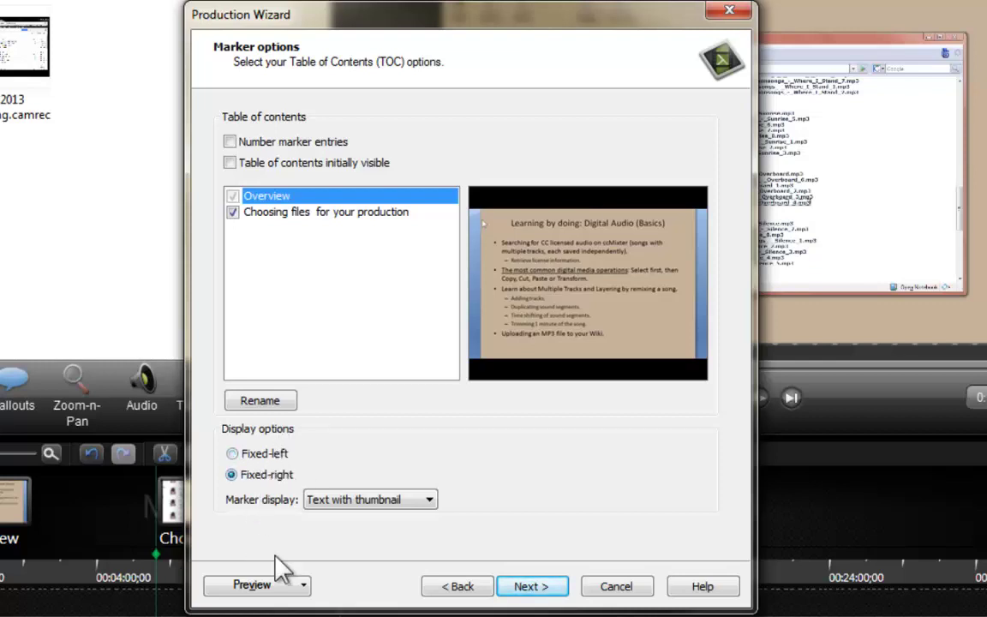
{"action": "key", "text": "Up"}
- Try the Text only marker display and switch it back to Text with thumbnail
{"action": "left_click", "coordinate": [409, 502]}
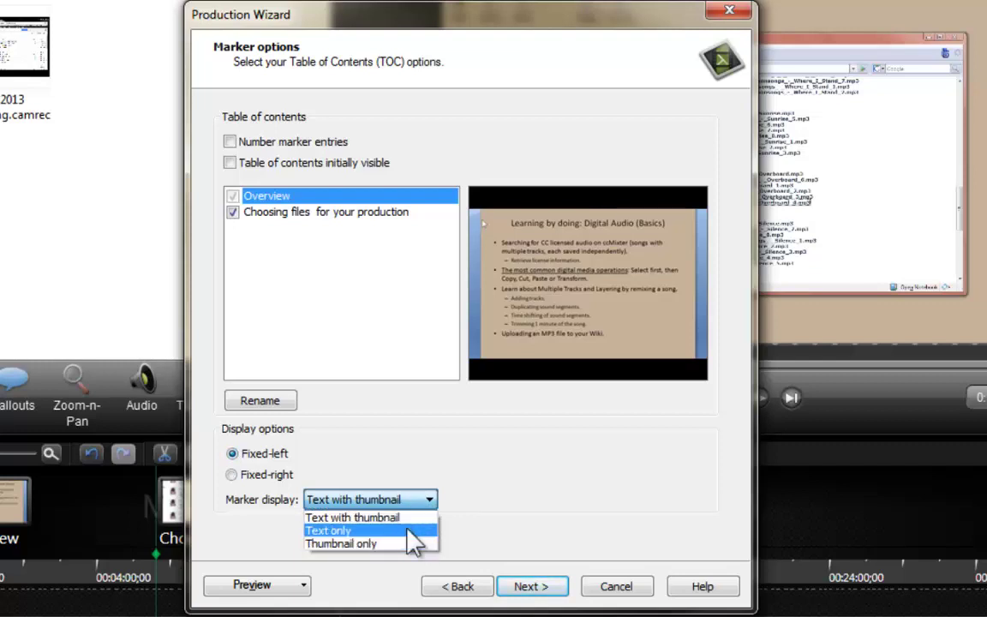
{"action": "left_click", "coordinate": [389, 531]}
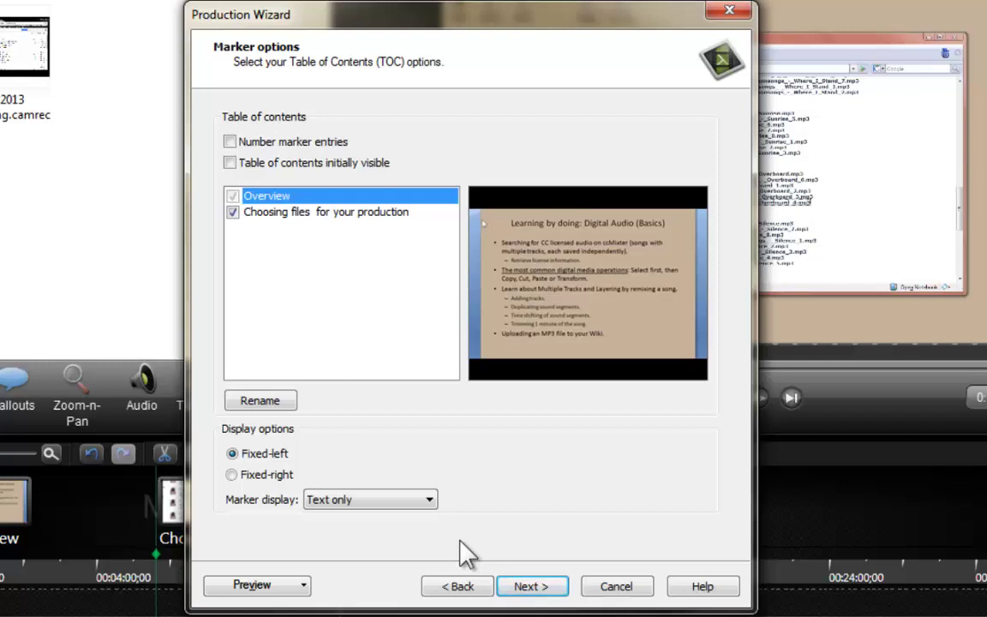
{"action": "left_click", "coordinate": [419, 499]}
{"action": "left_click", "coordinate": [405, 519]}
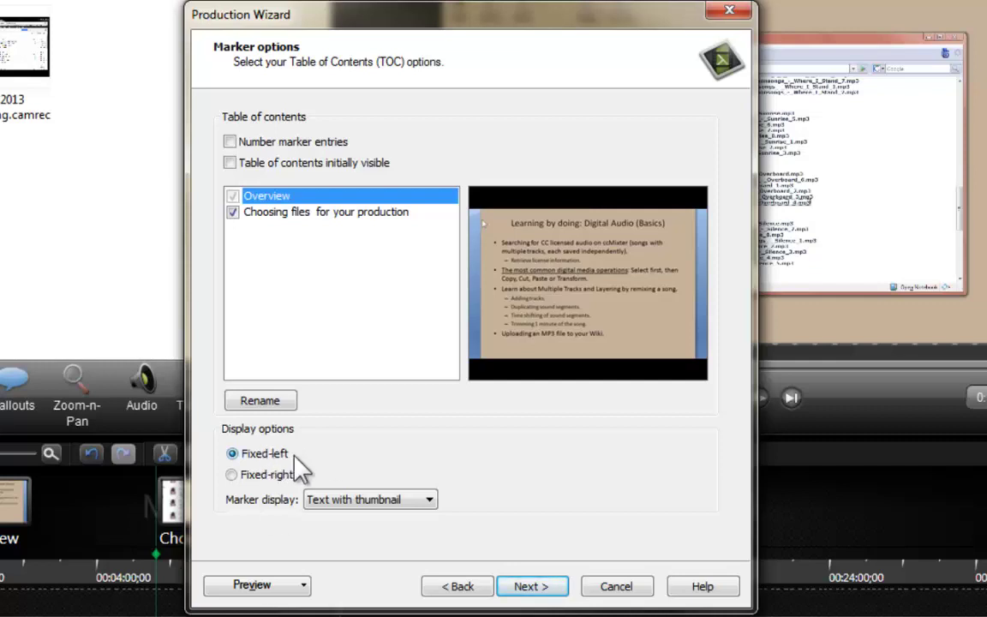
- Set the table of contents marker display to Text only and proceed to the output file settings
{"action": "left_click", "coordinate": [381, 502]}
{"action": "left_click", "coordinate": [389, 531]}
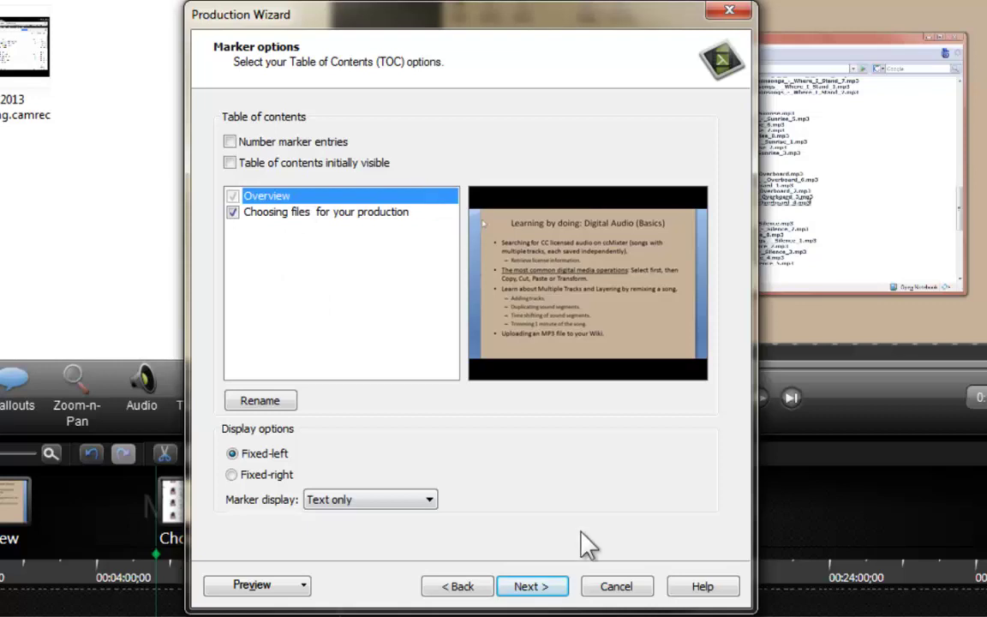
{"action": "left_click", "coordinate": [535, 588]}
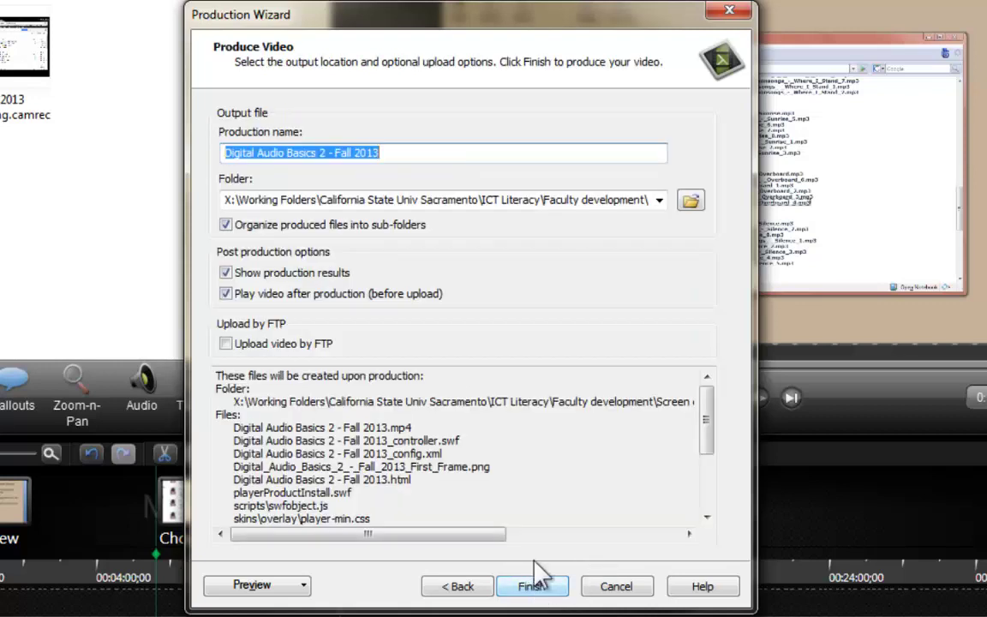
- Replace the production name with "Example iTOC"
{"action": "left_click", "coordinate": [388, 151]}
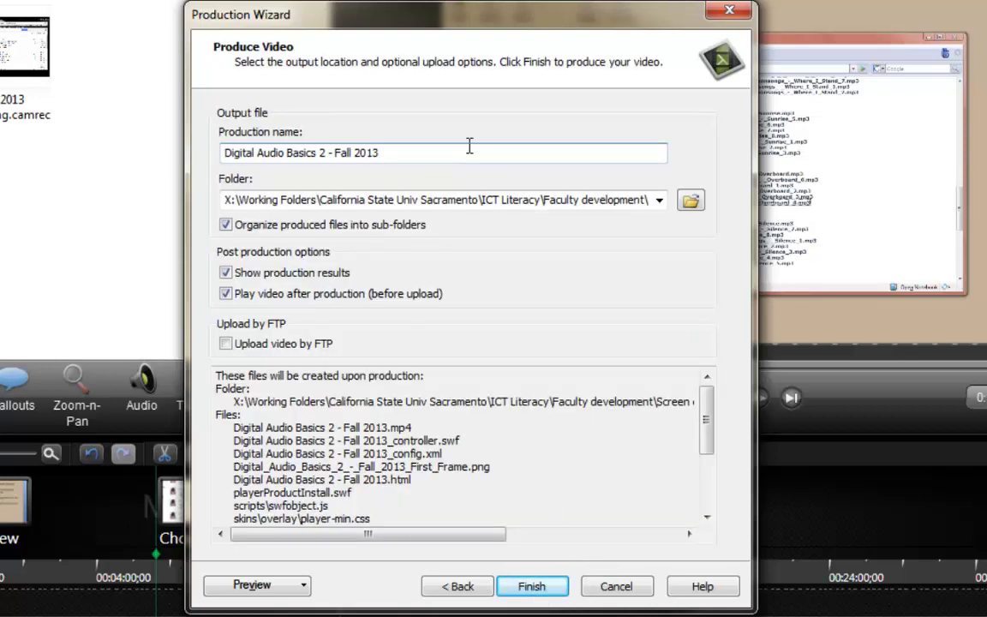
{"action": "left_click_drag", "start_coordinate": [439, 151], "coordinate": [214, 155]}
{"action": "type", "text": "Ex"}
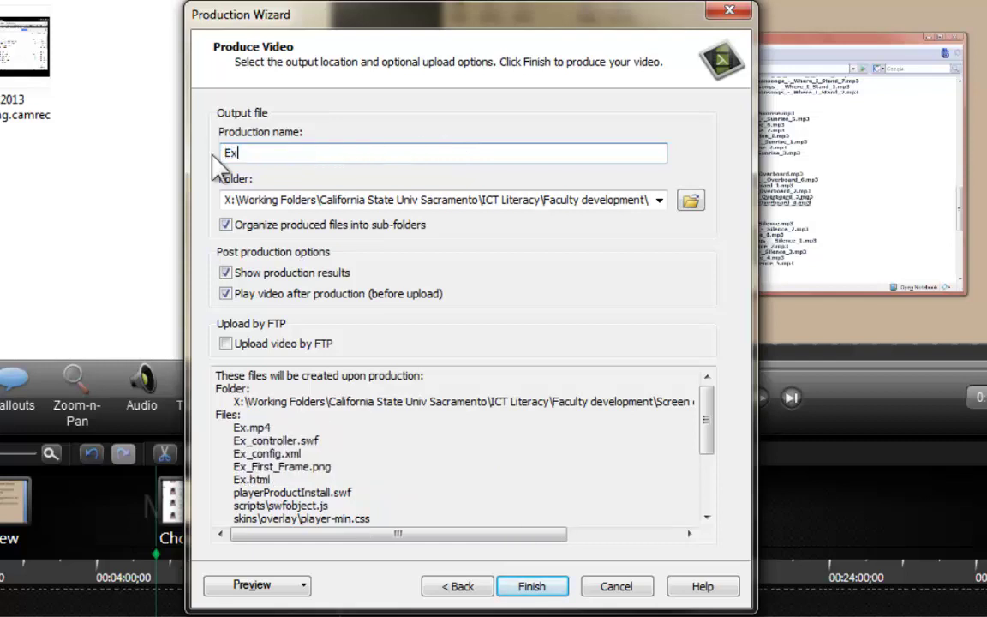
{"action": "type", "text": "ample iTOC"}
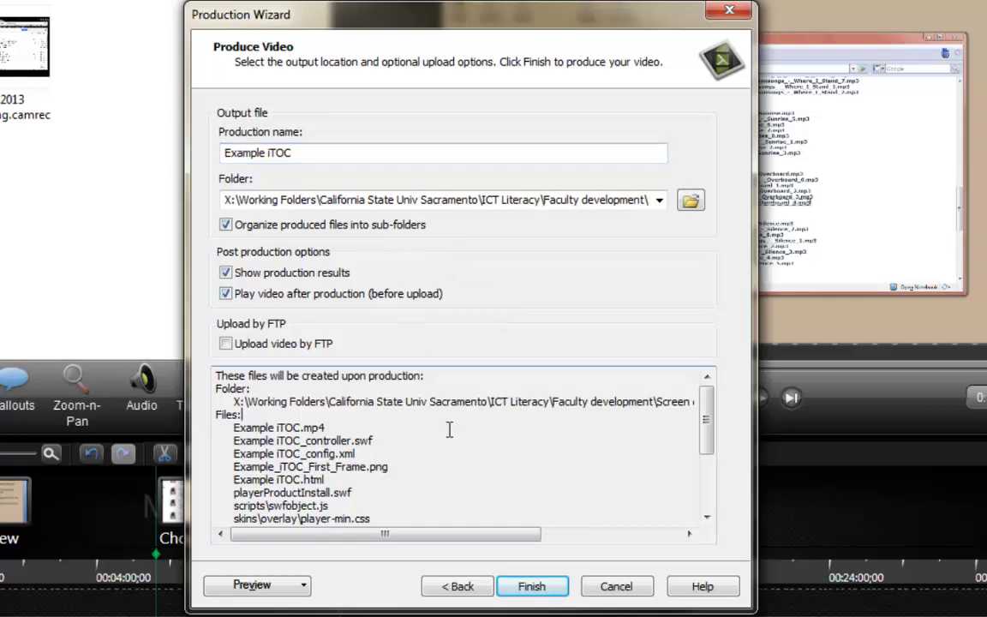
- Review the list of files the production will create and produce the video
{"action": "scroll", "coordinate": [450, 427], "scroll_direction": "down", "scroll_amount": 1}
{"action": "left_click_drag", "start_coordinate": [299, 383], "coordinate": [369, 493]}
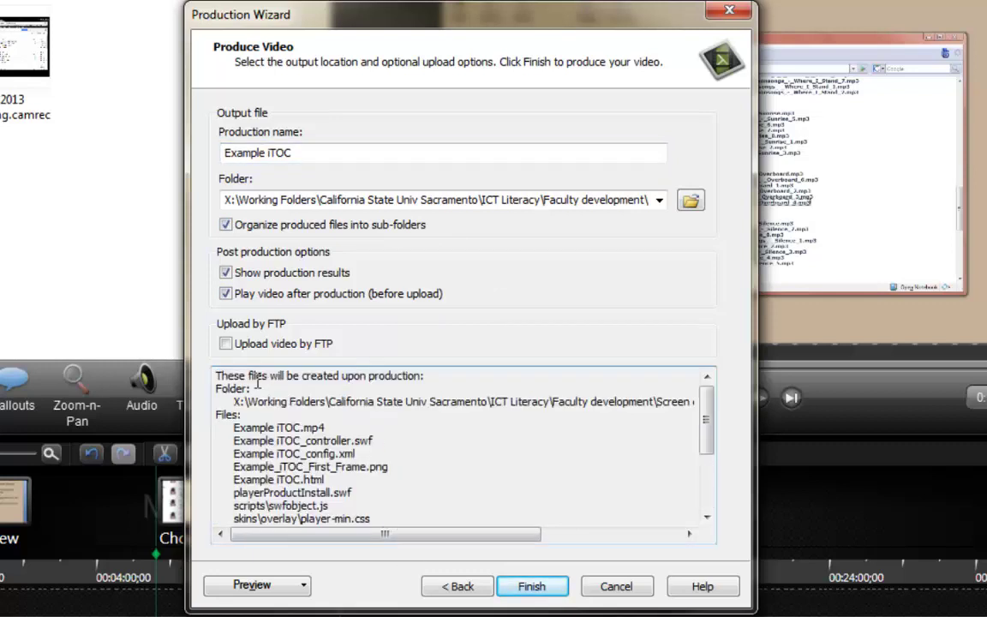
{"action": "left_click", "coordinate": [530, 586]}
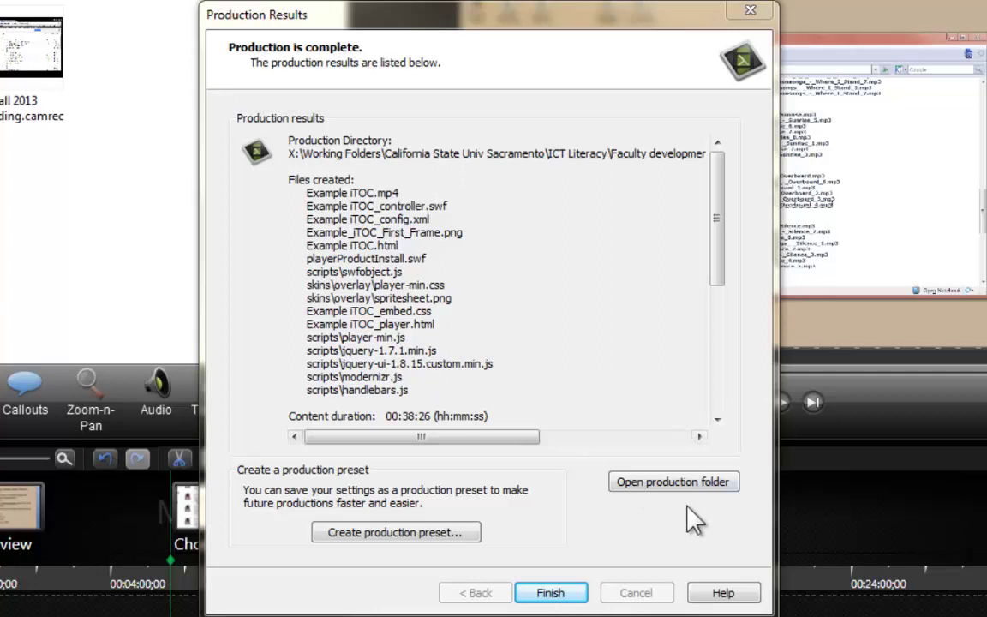
- Open the production folder from the production results and select the Example iTOC.mp4 file
{"action": "left_click", "coordinate": [689, 473]}
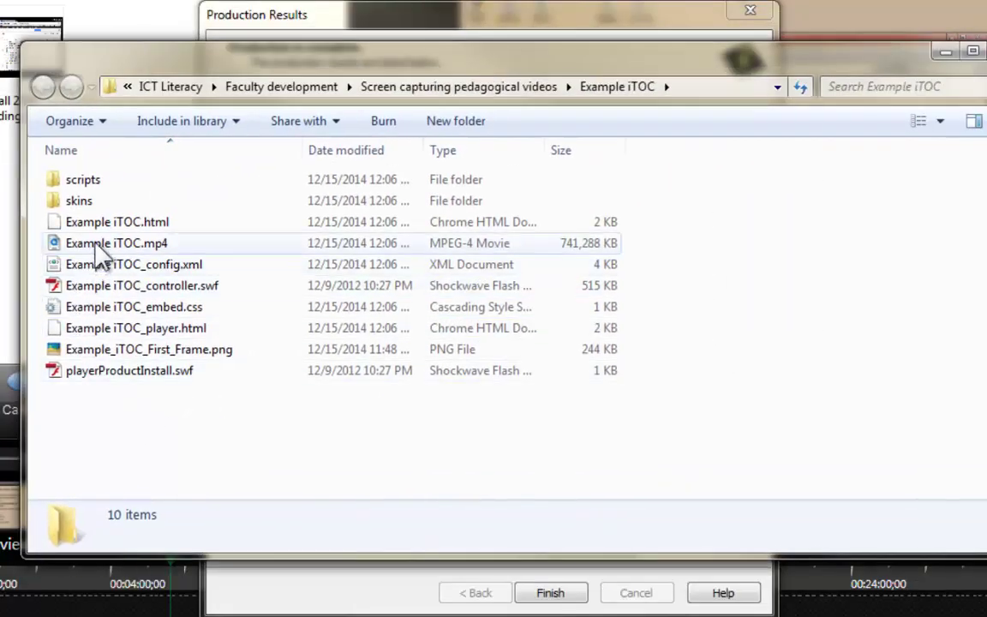
{"action": "left_click", "coordinate": [97, 244]}
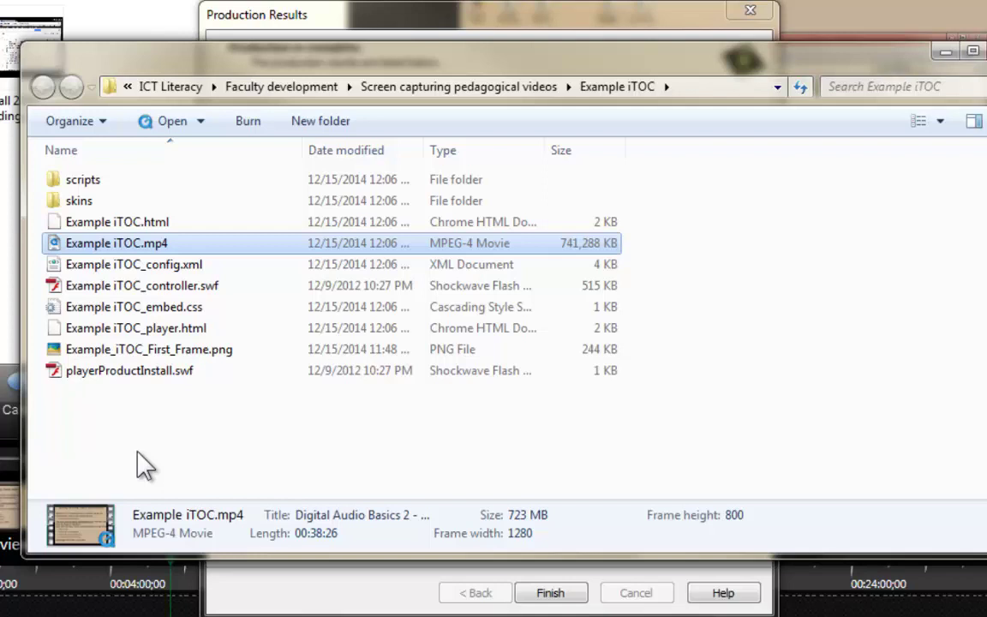
- Open Example iTOC.html from the production folder in Chrome to preview the video locally
{"action": "left_click_drag", "start_coordinate": [231, 436], "coordinate": [181, 265]}
{"action": "left_click", "coordinate": [115, 222]}
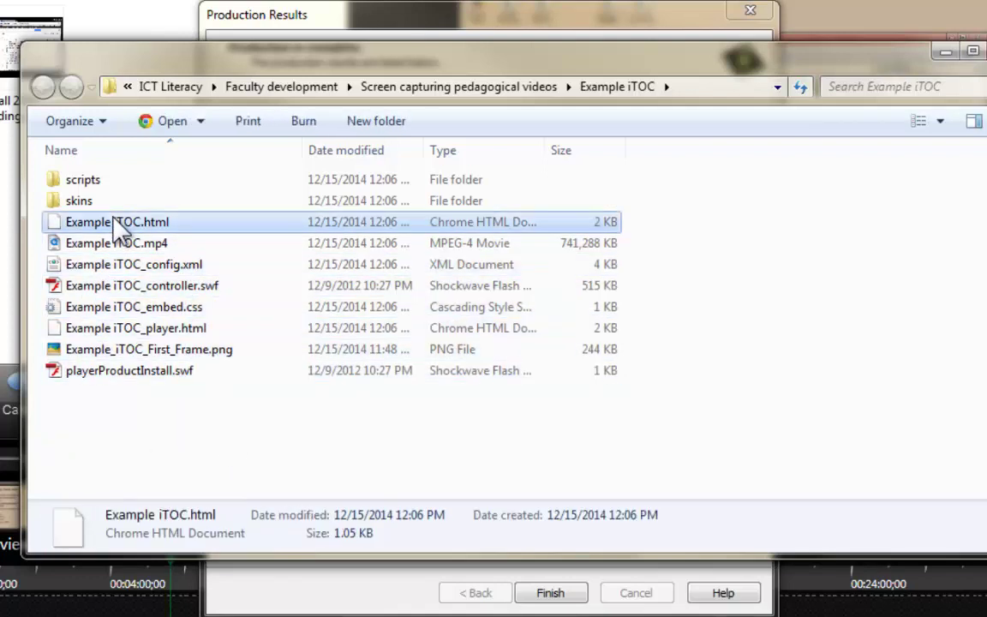
{"action": "left_click", "coordinate": [169, 423]}
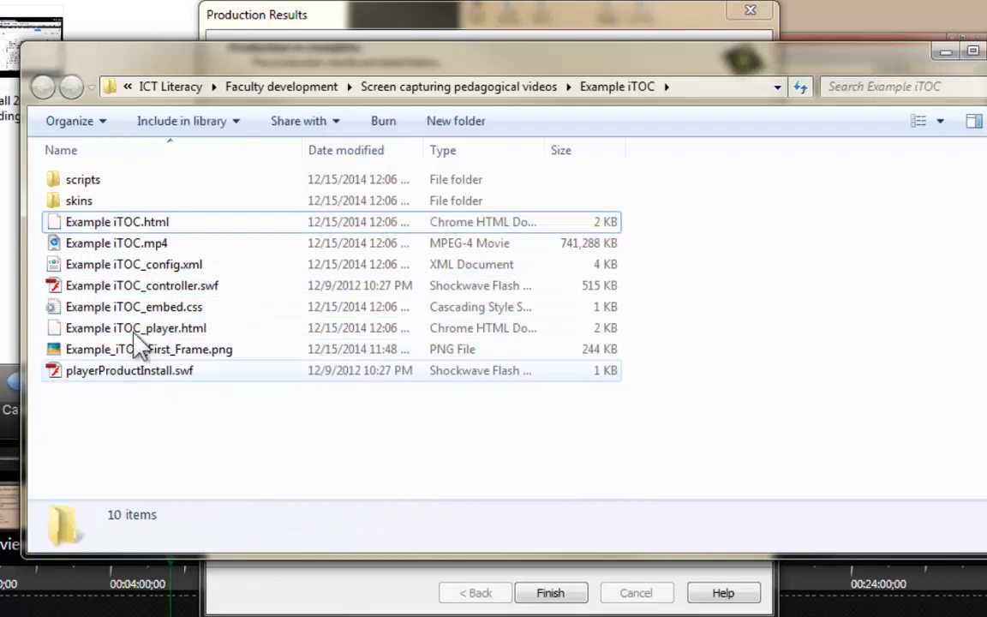
{"action": "left_click", "coordinate": [159, 244]}
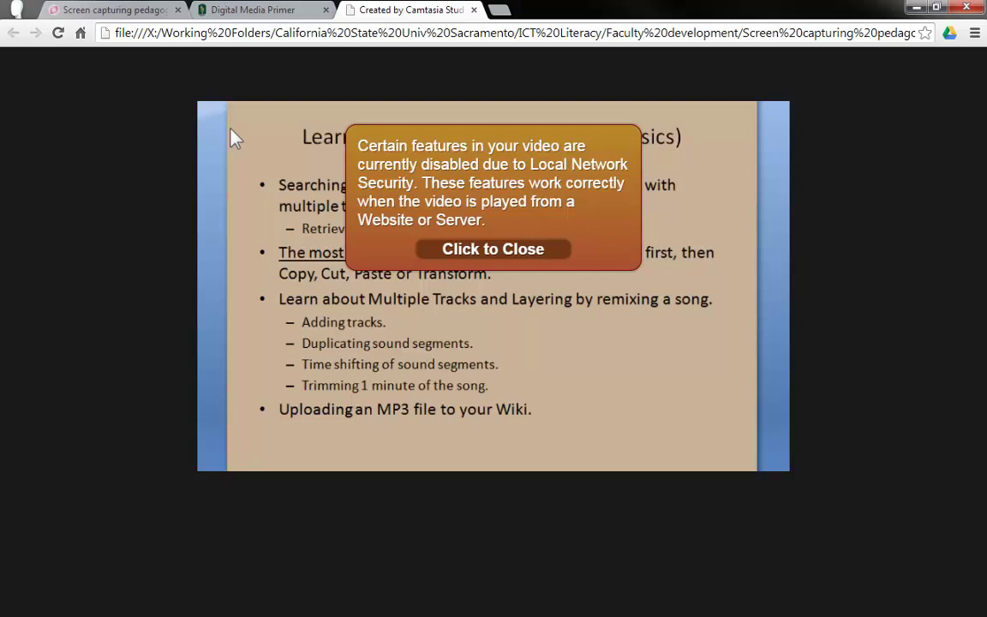
- Switch to FileZilla and upload all Example iTOC production files and folders to the remote Example directory
{"action": "mouse_move", "coordinate": [599, 346]}
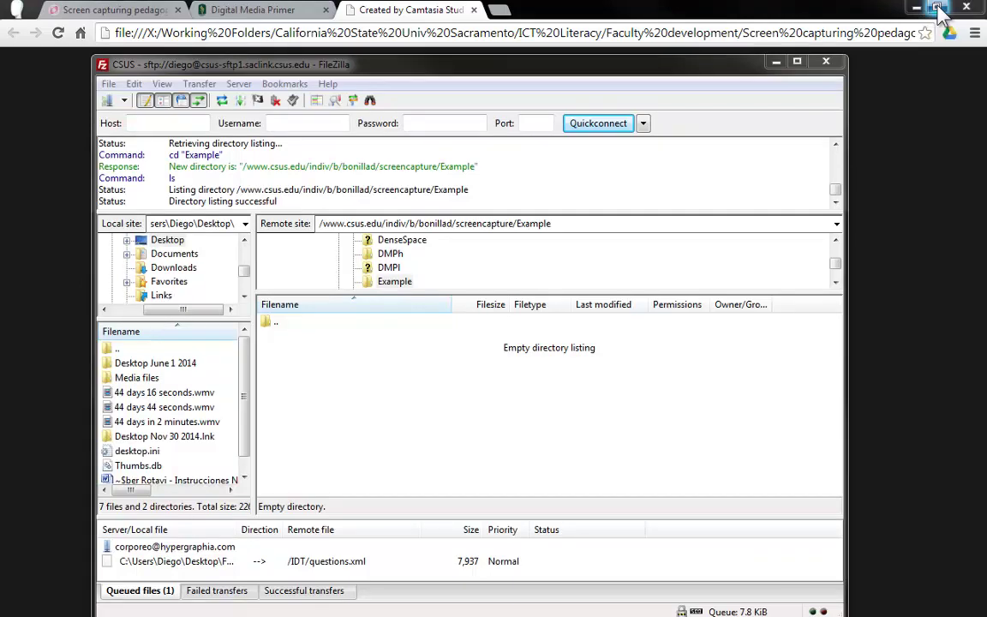
{"action": "left_click", "coordinate": [940, 13]}
{"action": "left_click_drag", "start_coordinate": [789, 21], "coordinate": [142, 147]}
{"action": "left_click", "coordinate": [177, 140]}
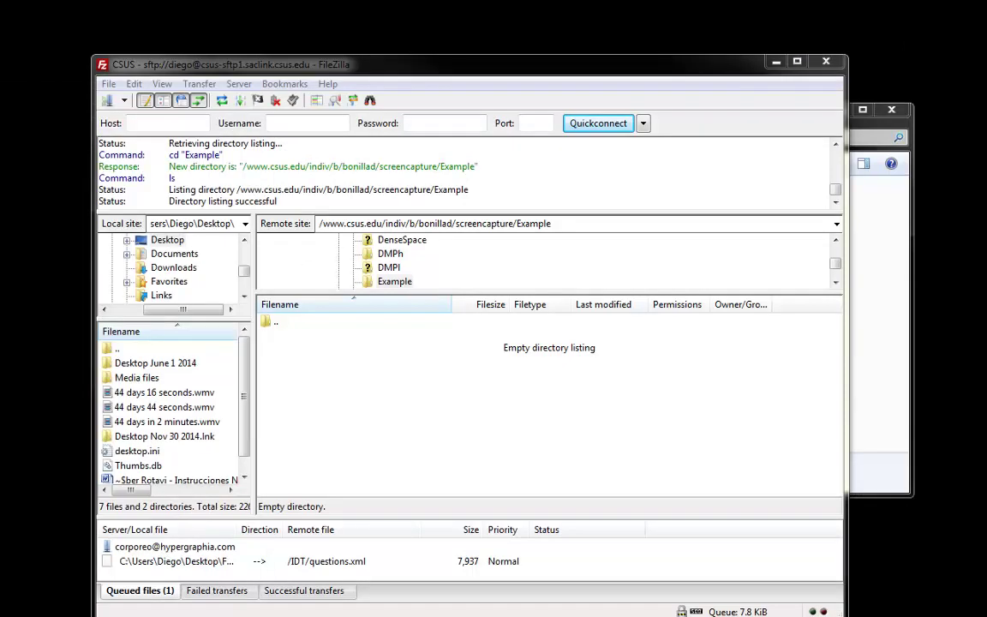
{"action": "left_click", "coordinate": [891, 373]}
{"action": "left_click_drag", "start_coordinate": [257, 133], "coordinate": [635, 120]}
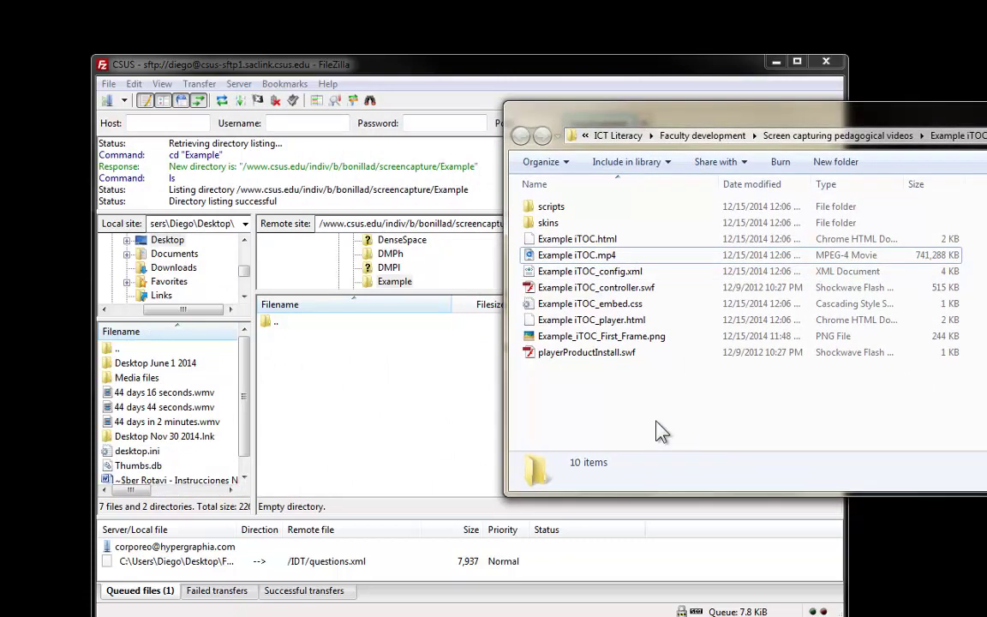
{"action": "left_click_drag", "start_coordinate": [660, 431], "coordinate": [351, 411]}
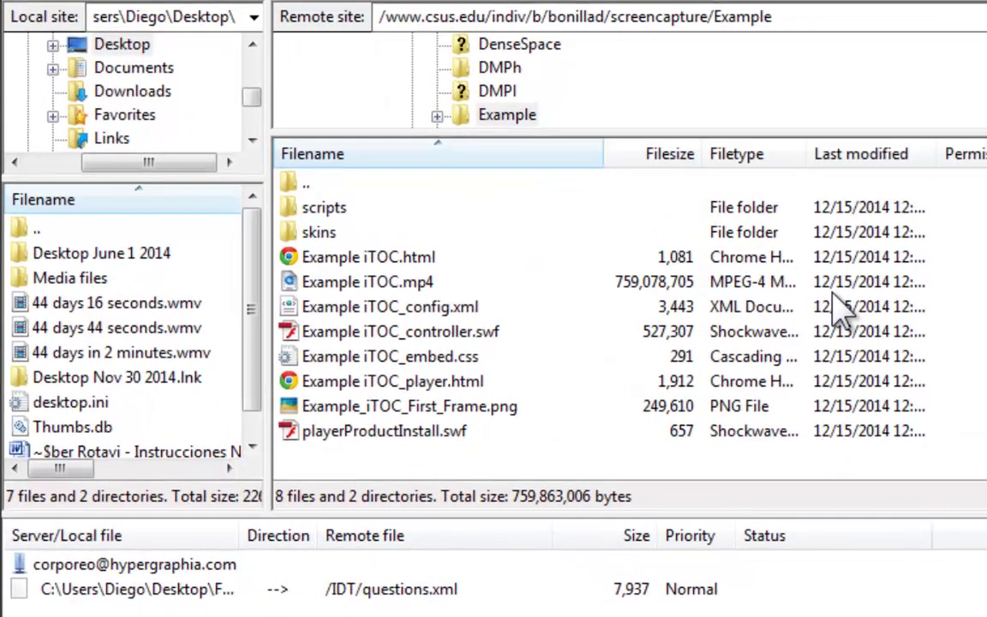
- Copy the URL of the uploaded Example iTOC.html and open the hosted page in Chrome
{"action": "left_click", "coordinate": [373, 259]}
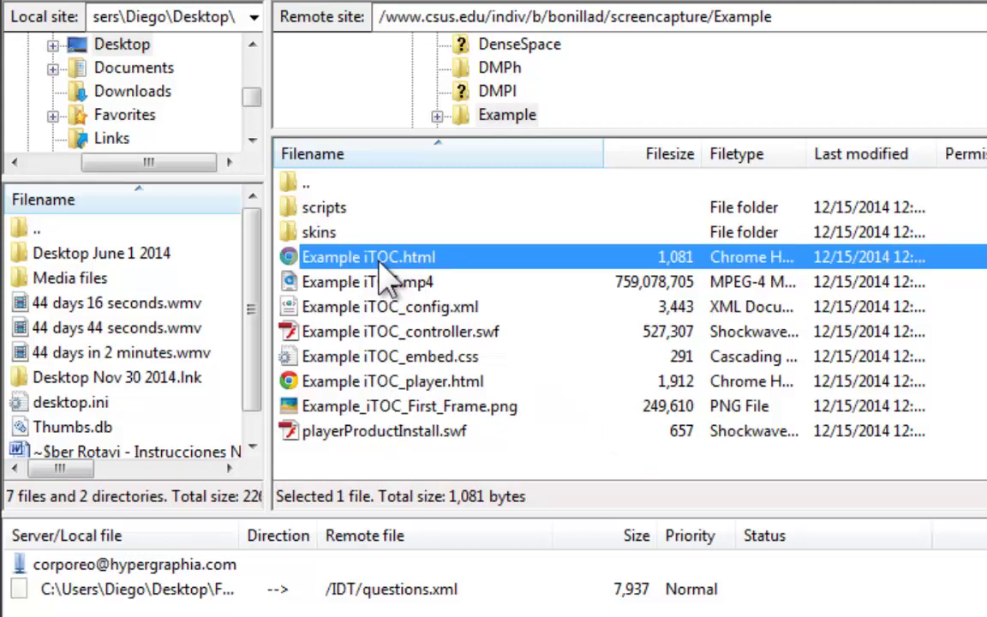
{"action": "right_click", "coordinate": [434, 262]}
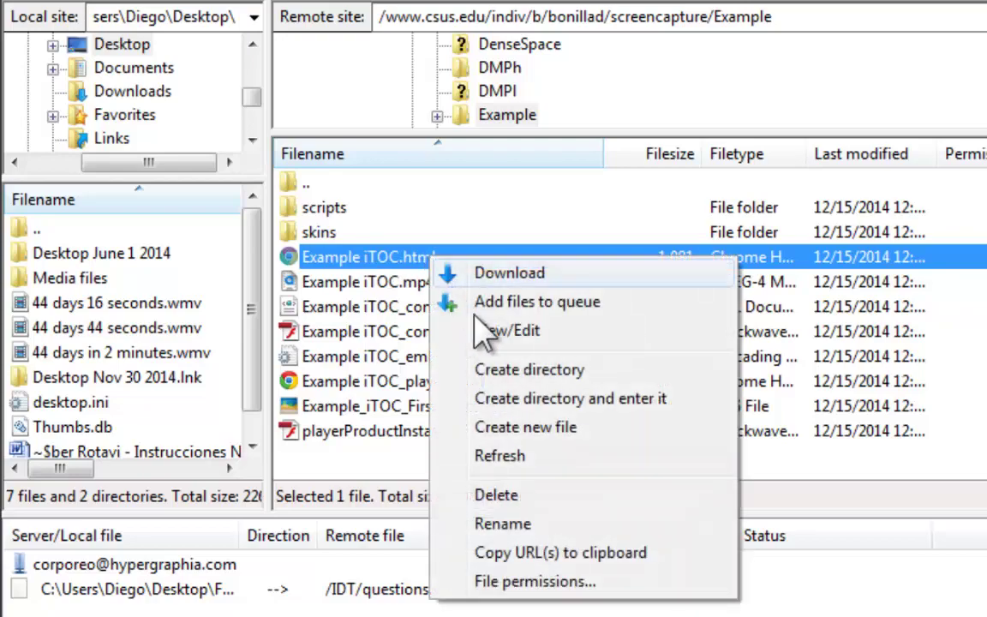
{"action": "left_click", "coordinate": [655, 553]}
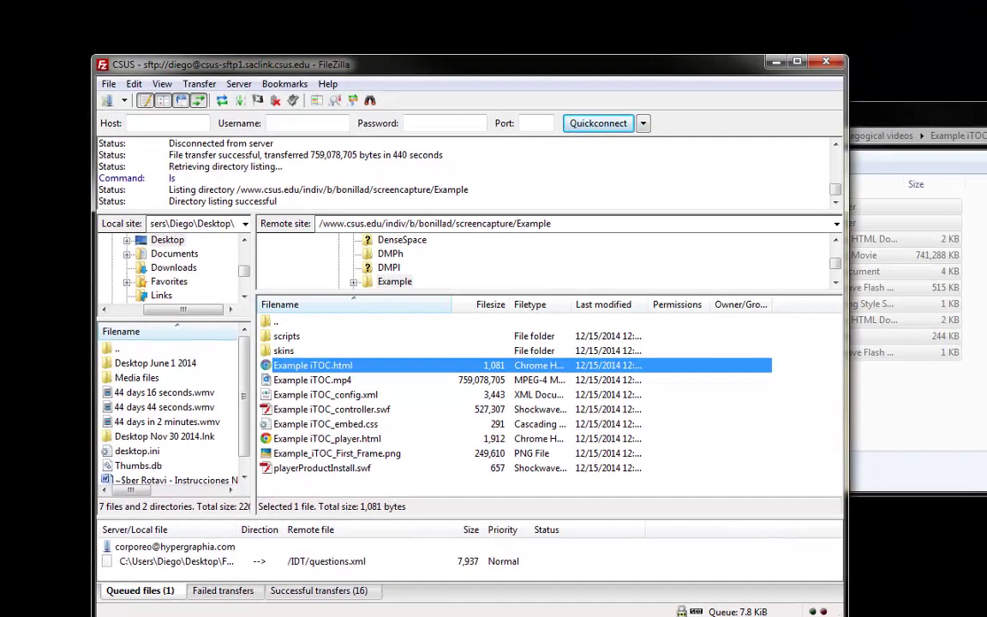
{"action": "left_click_drag", "start_coordinate": [0, 205], "coordinate": [583, 78]}
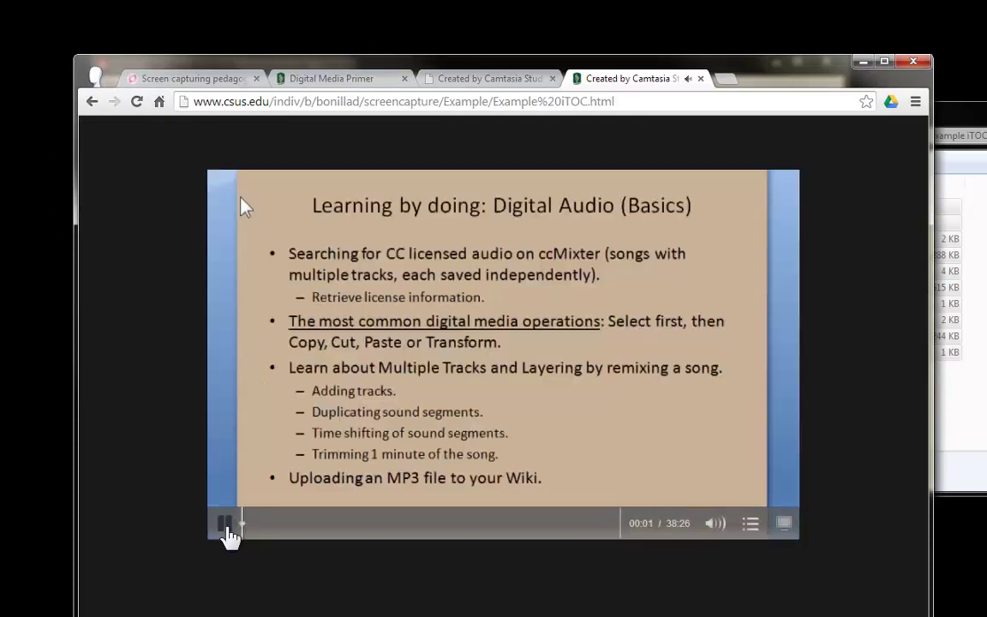
- Show and hide the hosted video's table of contents and compare it with the one in the Digital Media Primer video
{"action": "left_click", "coordinate": [751, 525]}
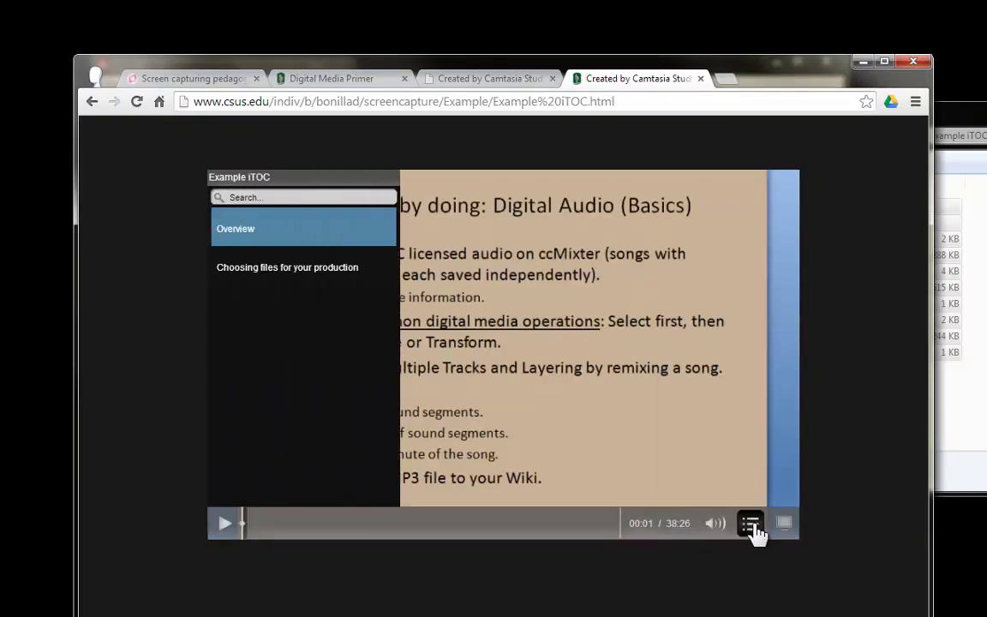
{"action": "left_click", "coordinate": [752, 524]}
{"action": "left_click", "coordinate": [751, 527]}
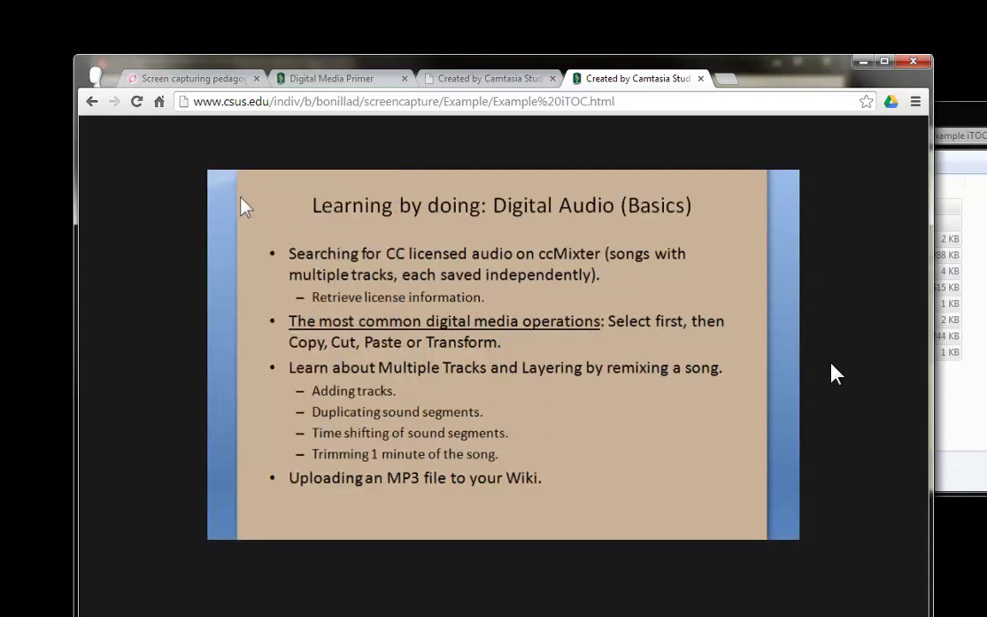
{"action": "left_click", "coordinate": [307, 86]}
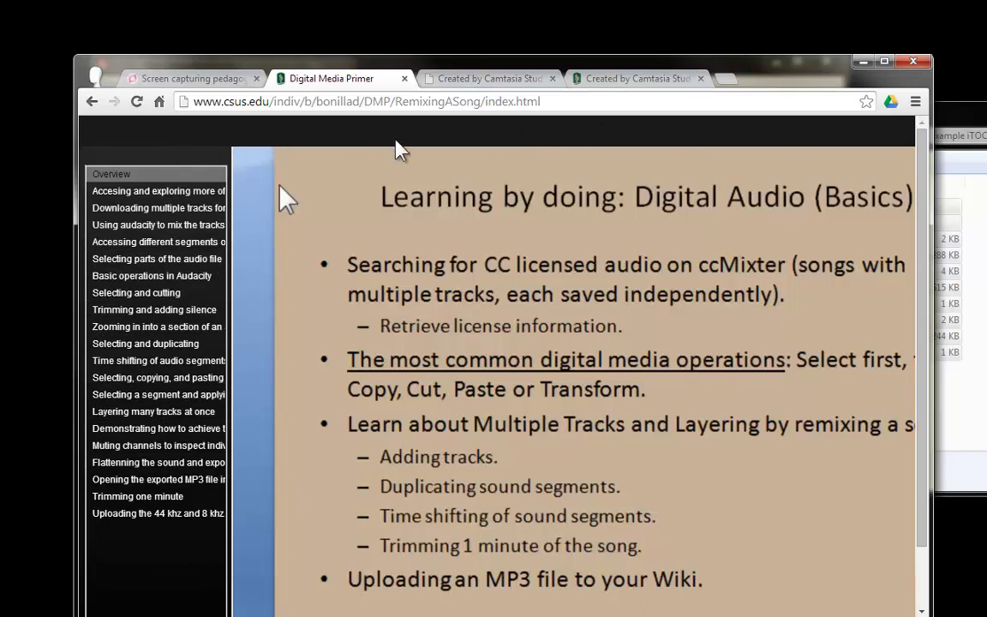
{"action": "left_click", "coordinate": [632, 78]}
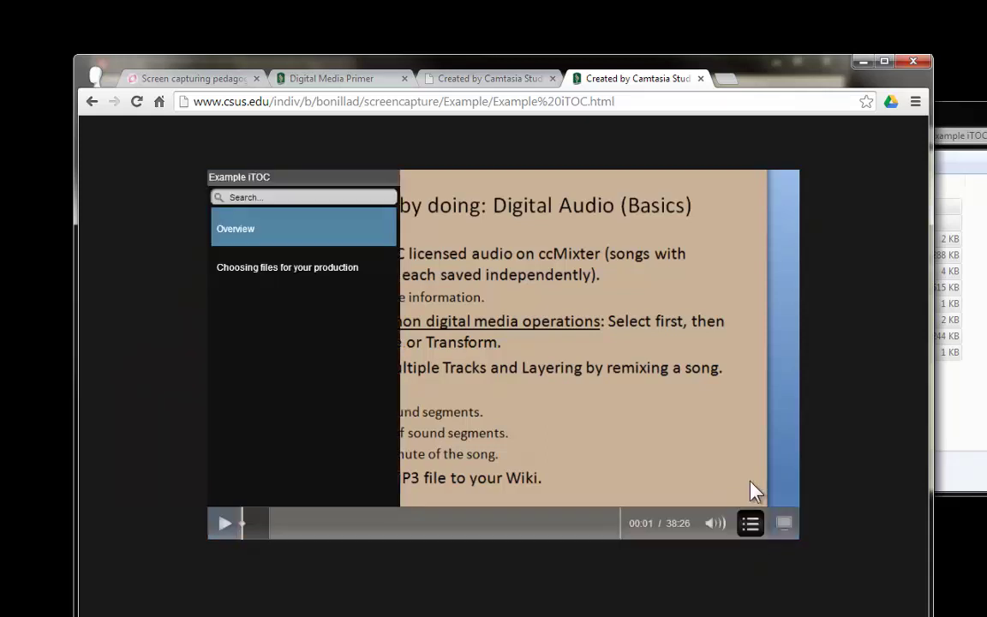
{"action": "left_click", "coordinate": [751, 529]}
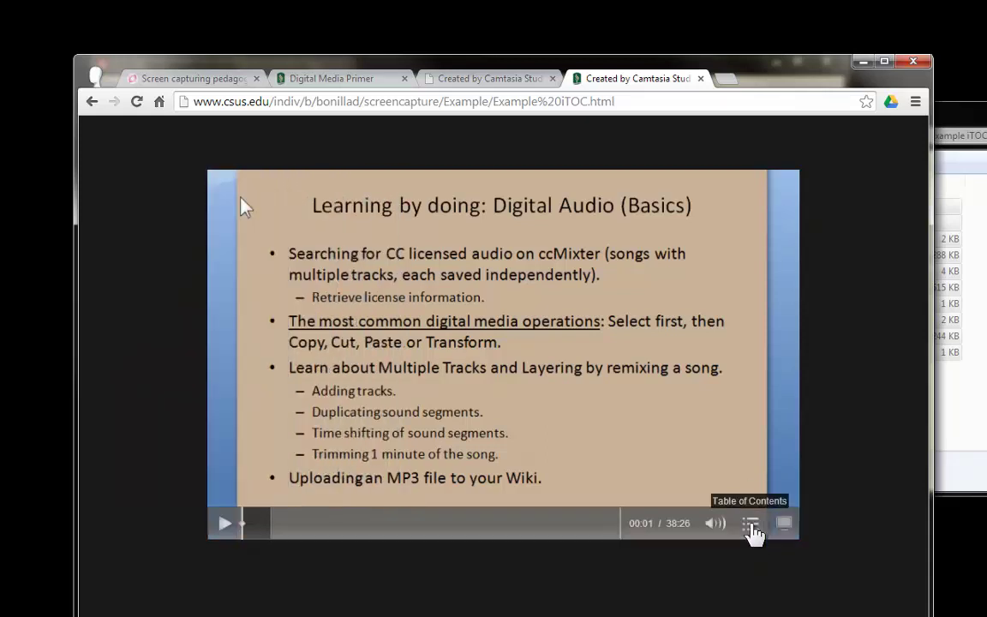
{"action": "left_click", "coordinate": [751, 529]}
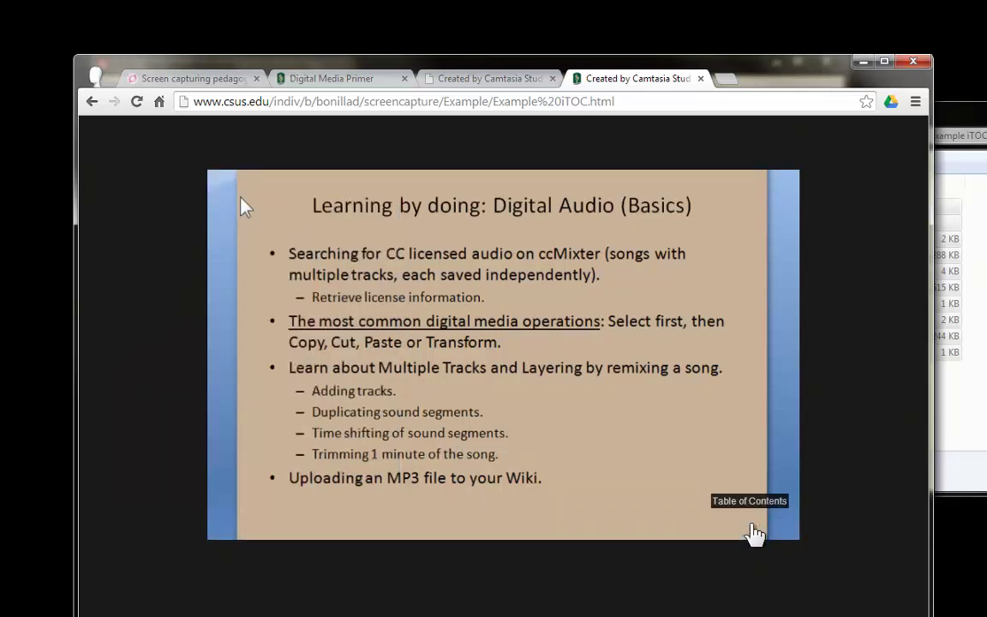
- Select the "Choosing files for your production" entry in the table of contents and test the video playback
{"action": "mouse_move", "coordinate": [291, 309]}
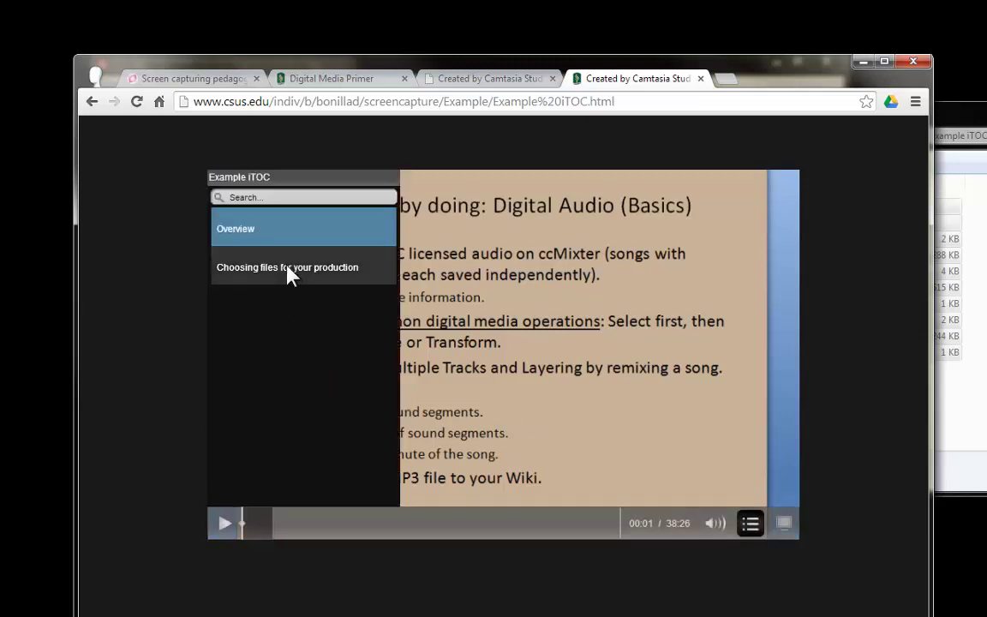
{"action": "left_click", "coordinate": [290, 274]}
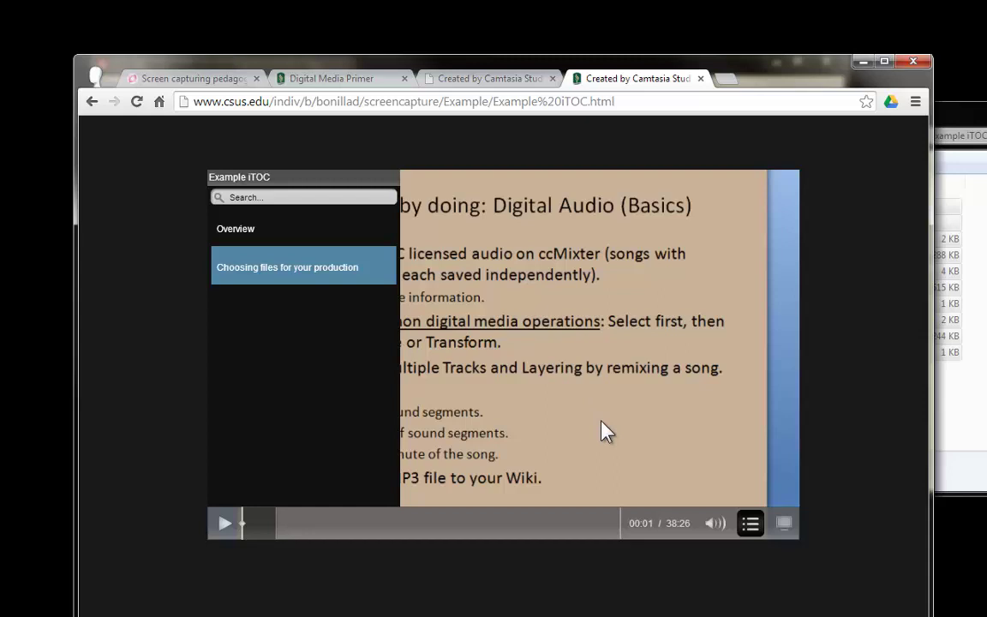
{"action": "left_click", "coordinate": [225, 526]}
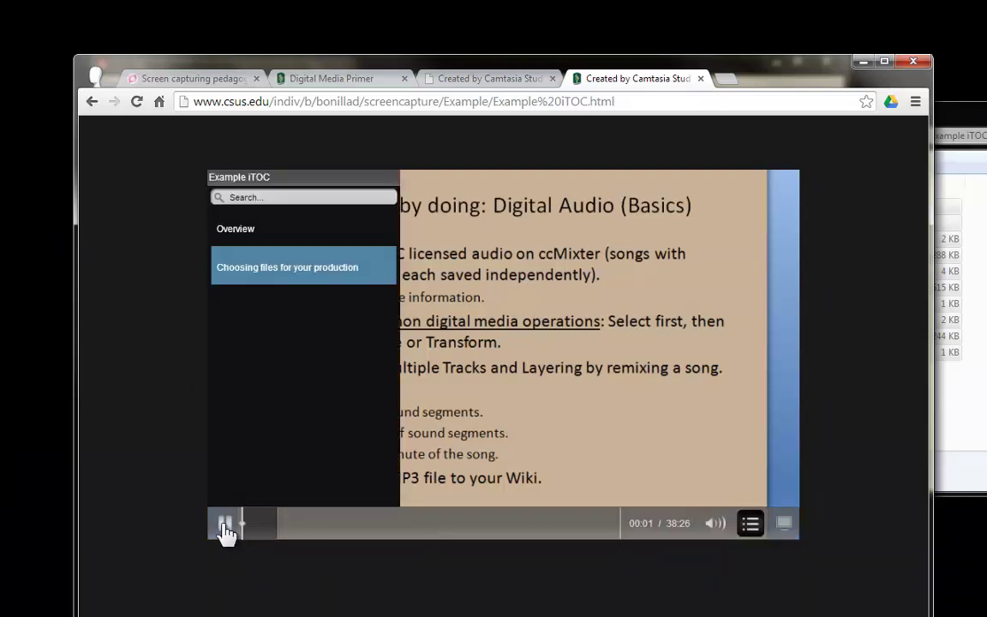
{"action": "left_click", "coordinate": [225, 526]}
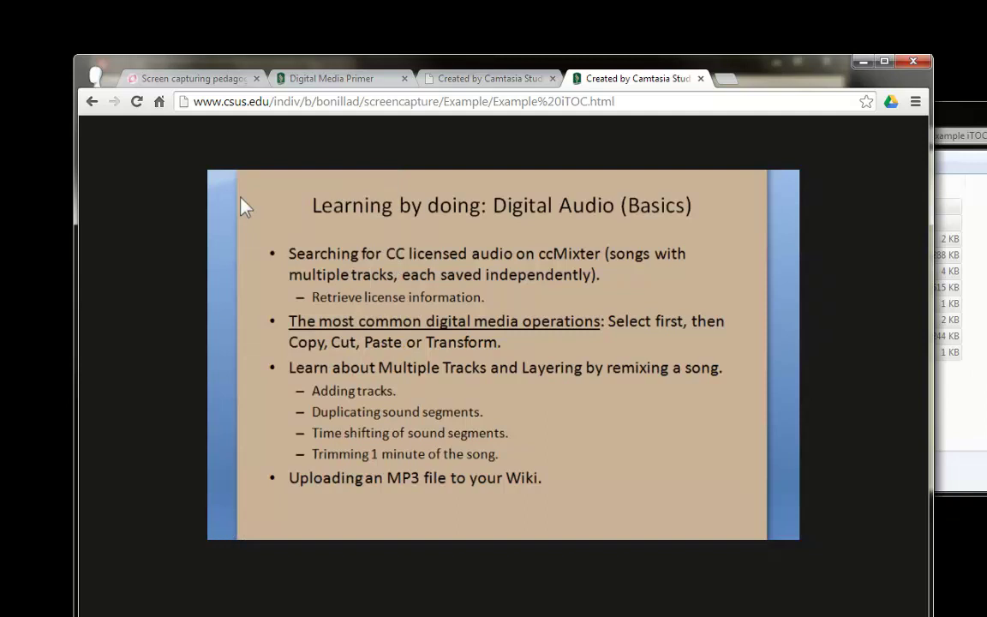
- Return to the screen capturing mind map and view its Interactive Table of Contents branch
{"action": "left_click_drag", "start_coordinate": [765, 86], "coordinate": [769, 72]}
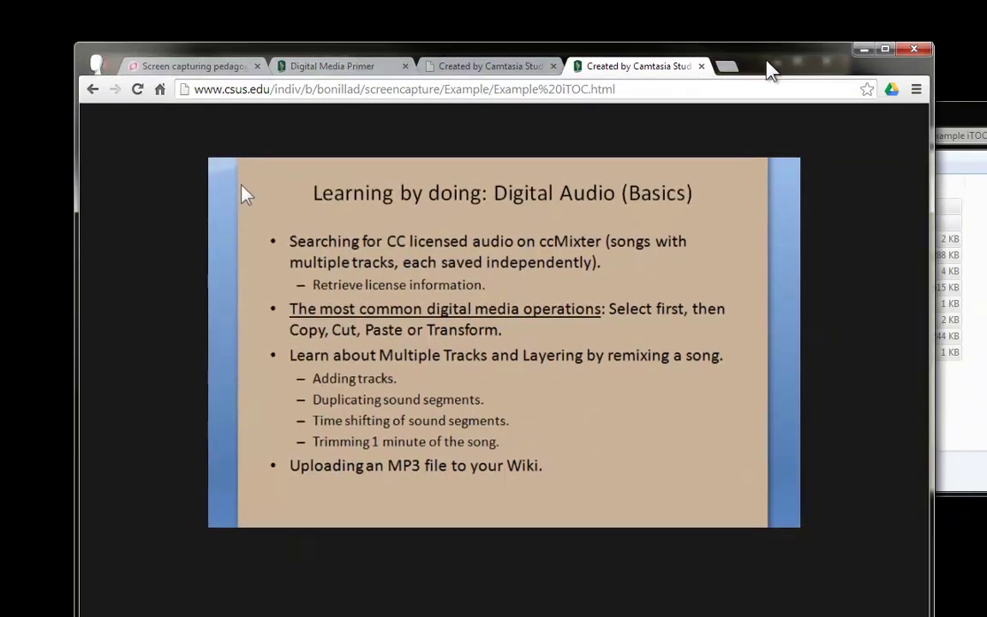
{"action": "left_click", "coordinate": [208, 74]}
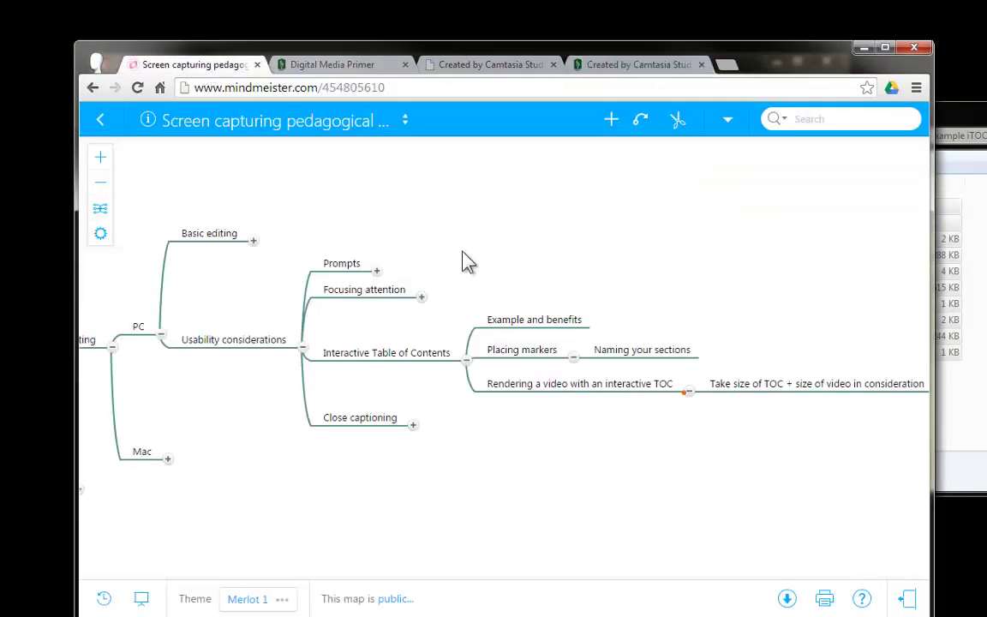
{"action": "left_click_drag", "start_coordinate": [613, 461], "coordinate": [542, 428]}
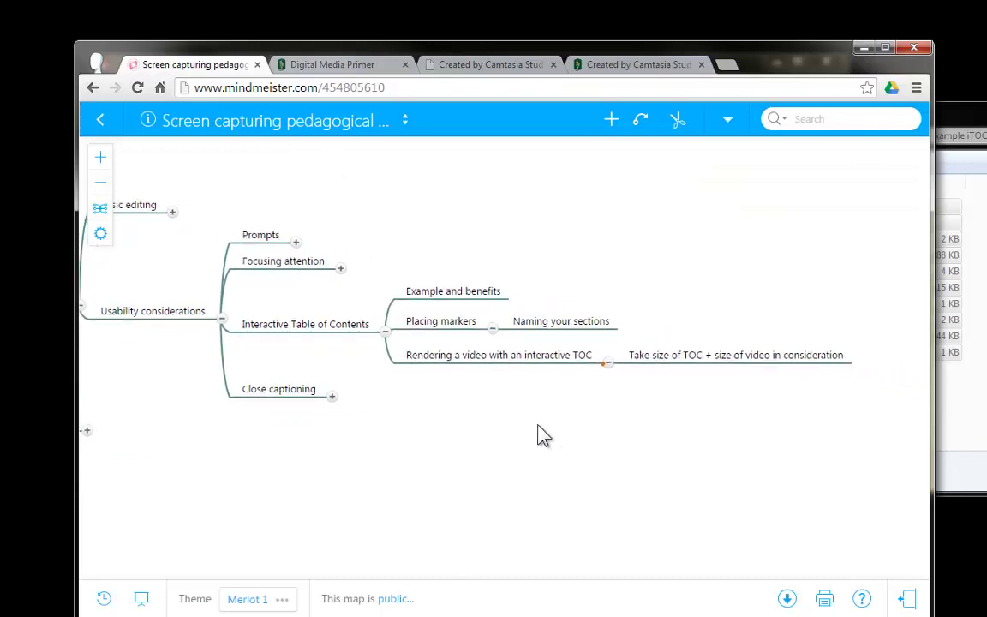